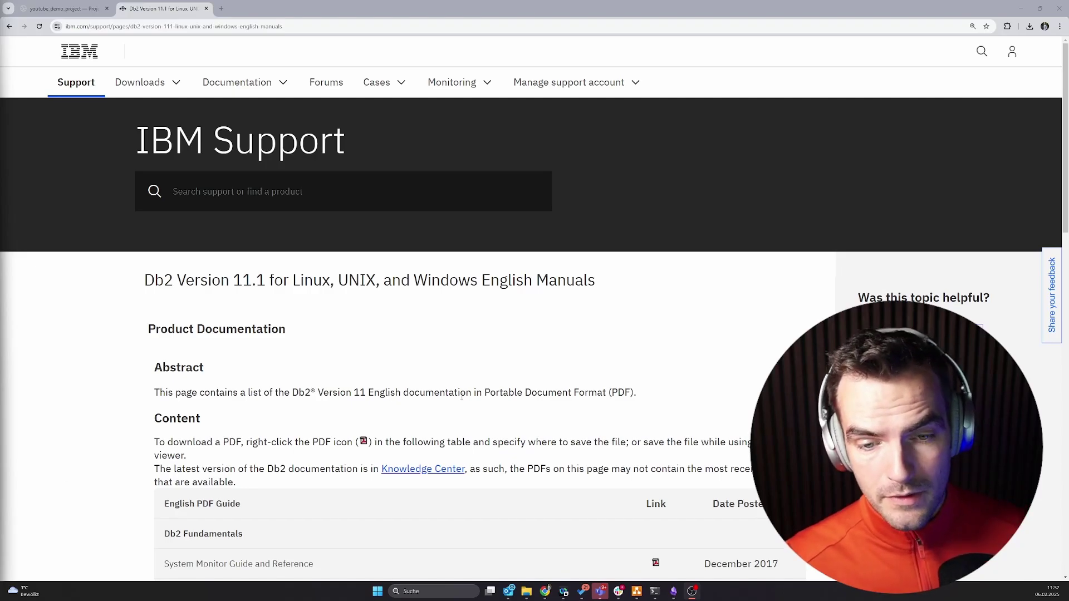
# Browse the Db2 manuals, view the System Monitor Guide PDF, then show the local data folder.
pyautogui.scroll(-5, 462, 397)
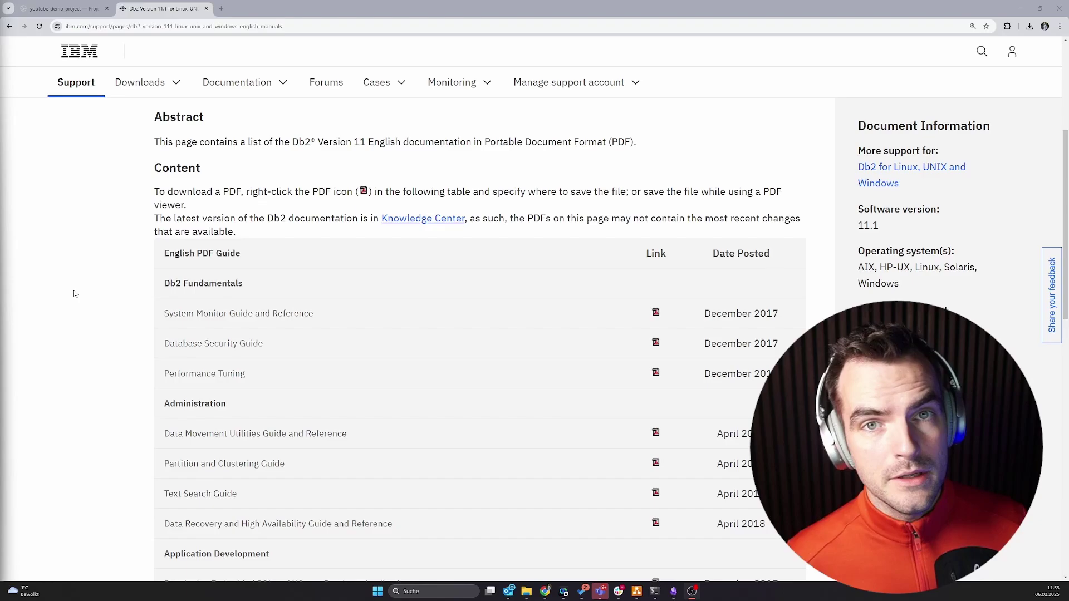
pyautogui.scroll(-3, 75, 294)
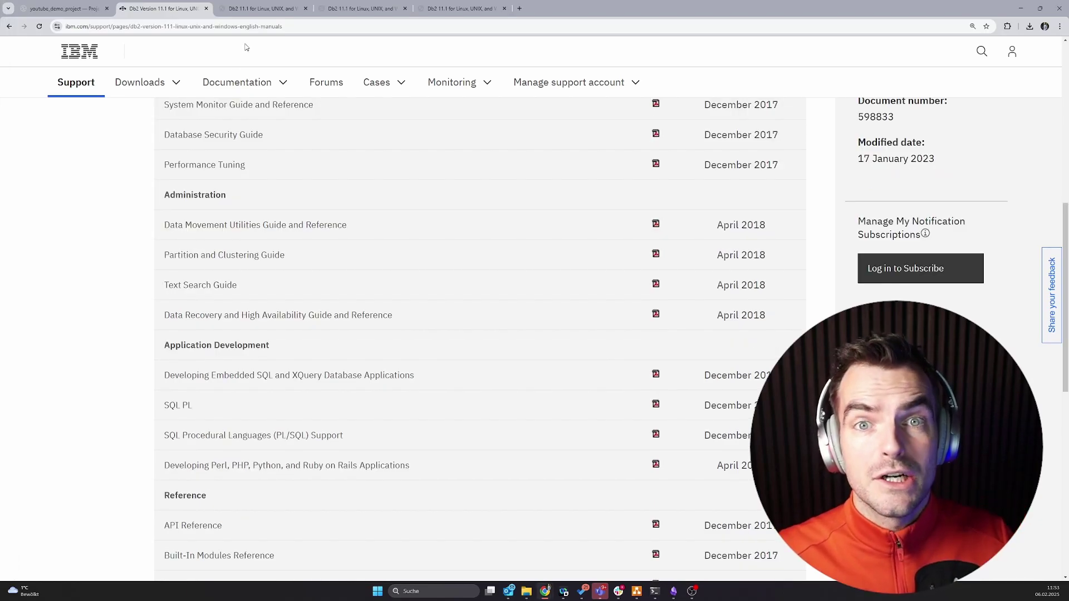
pyautogui.click(259, 9)
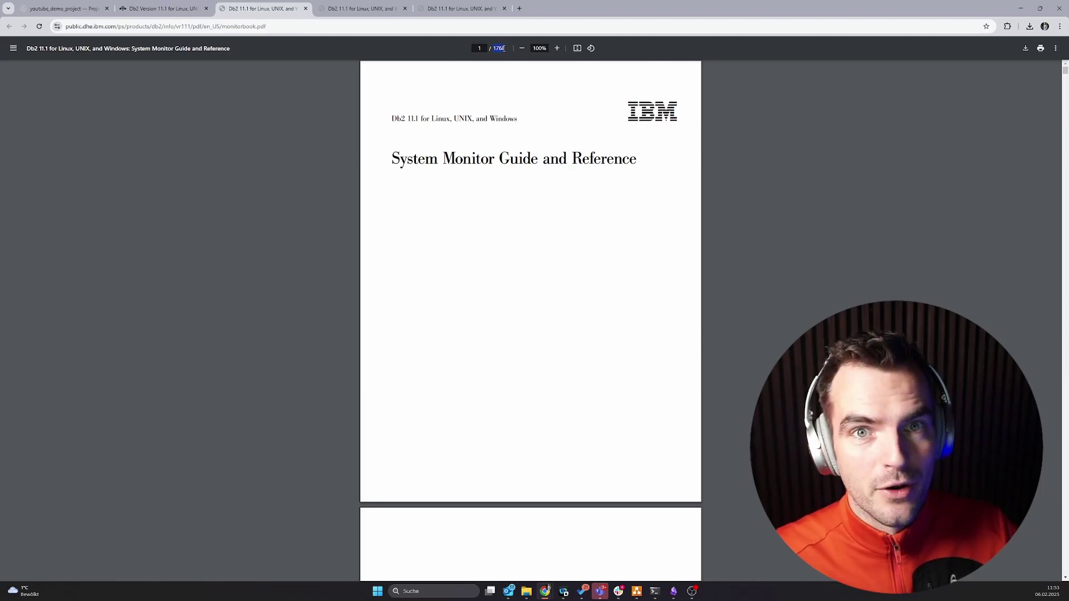
pyautogui.hotkey('alt', 'Tab')
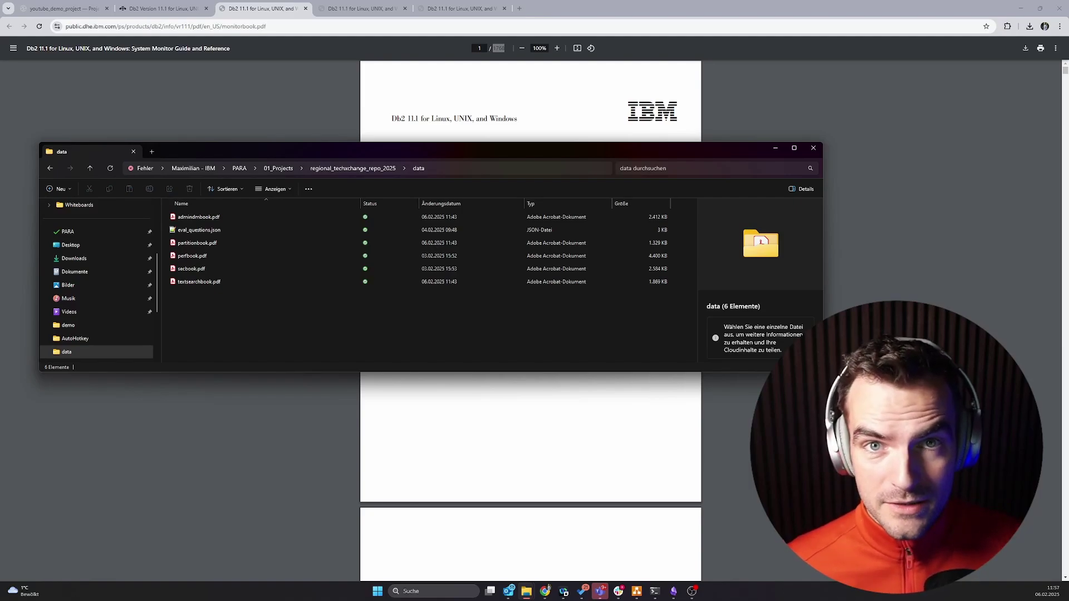
# Open eval_questions.json in Notepad++ and highlight the first question and its correct answer.
pyautogui.click(247, 231)
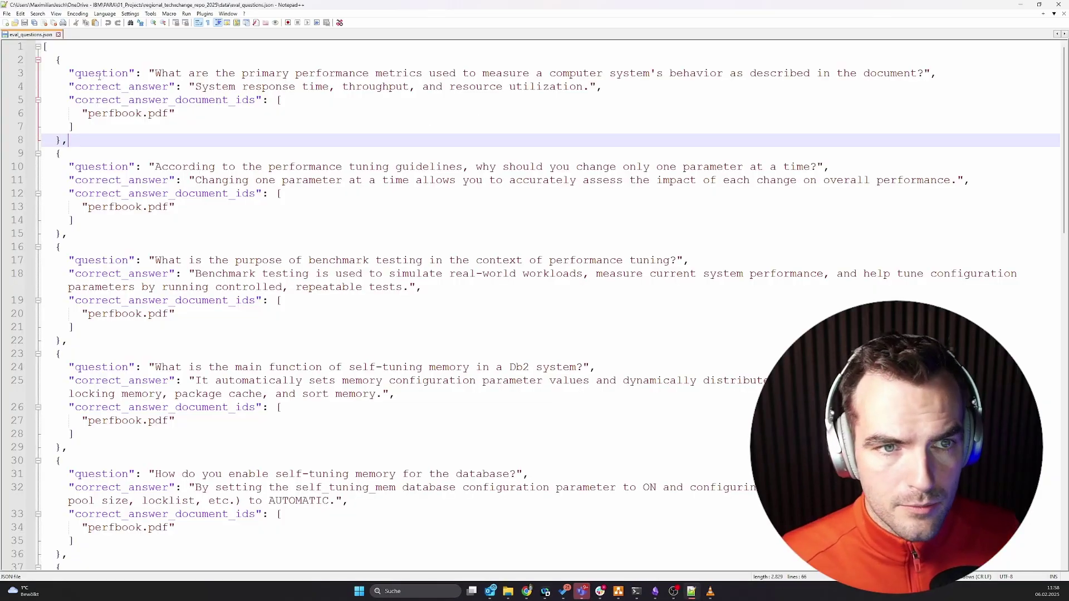
pyautogui.doubleClick(88, 73)
pyautogui.moveTo(156, 73); pyautogui.dragTo(936, 73)
pyautogui.click(178, 113)
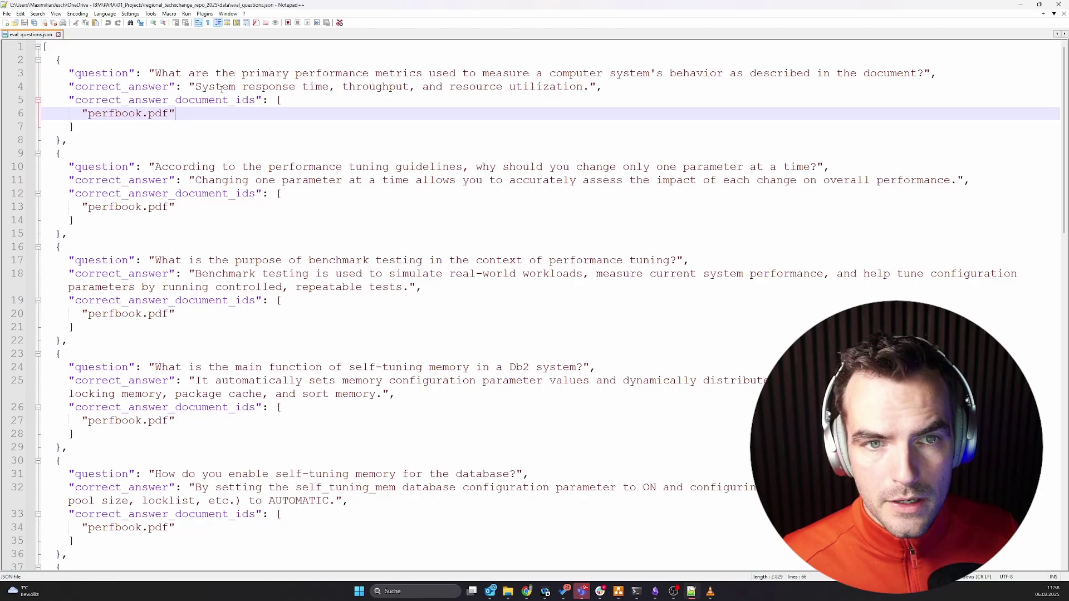
pyautogui.moveTo(190, 87); pyautogui.dragTo(589, 90)
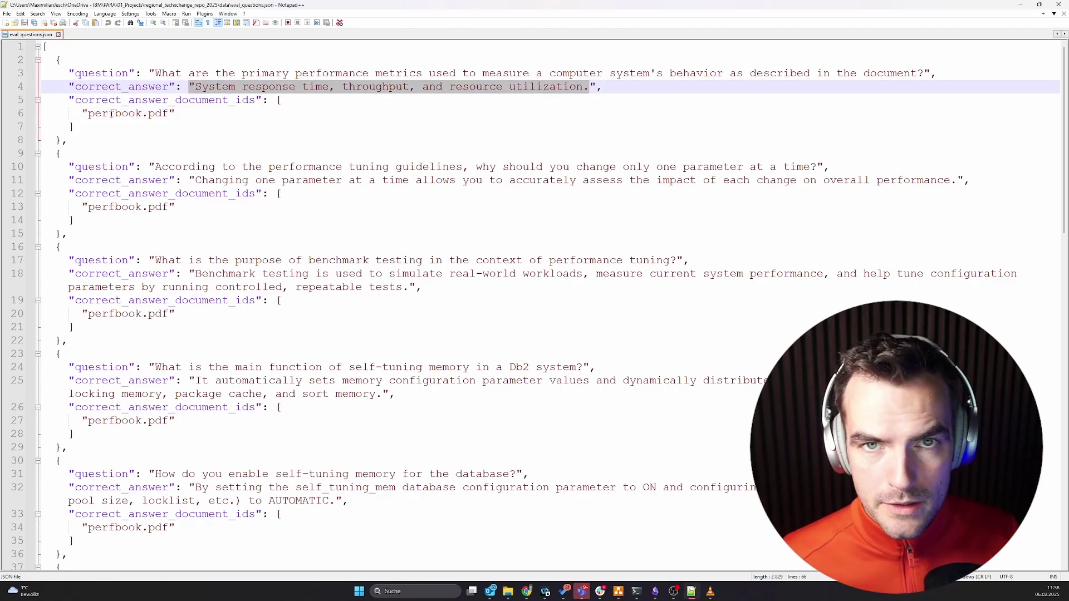
# Scroll down to the last question entry, then back up to line 13.
pyautogui.scroll(-12, 111, 114)
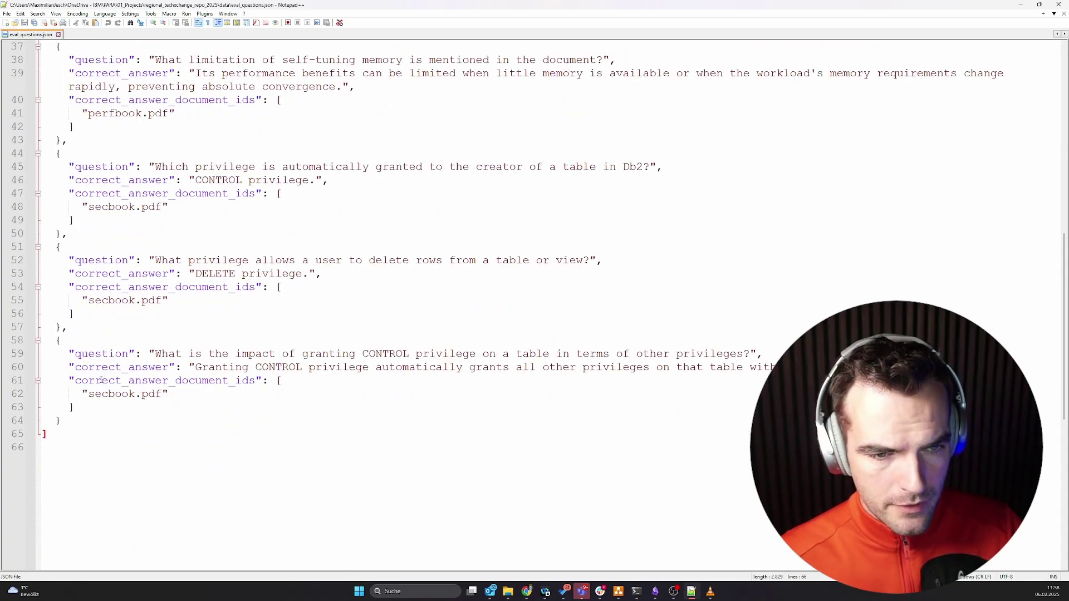
pyautogui.tripleClick(105, 354)
pyautogui.keyDown('shift'); pyautogui.click(109, 368); pyautogui.keyUp('shift')
pyautogui.scroll(7, 113, 382)
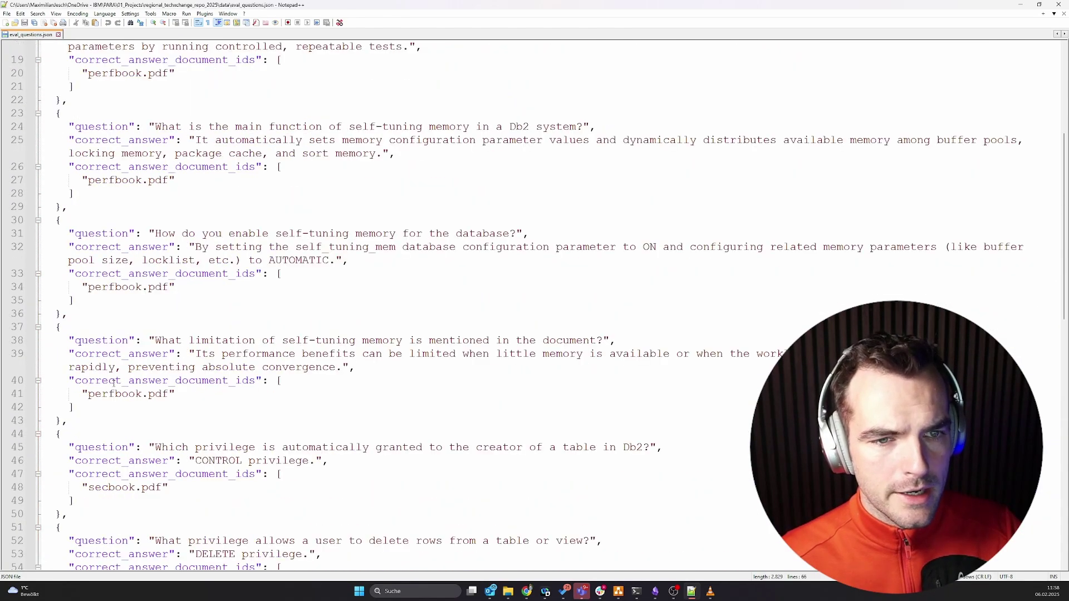
pyautogui.scroll(6, 113, 382)
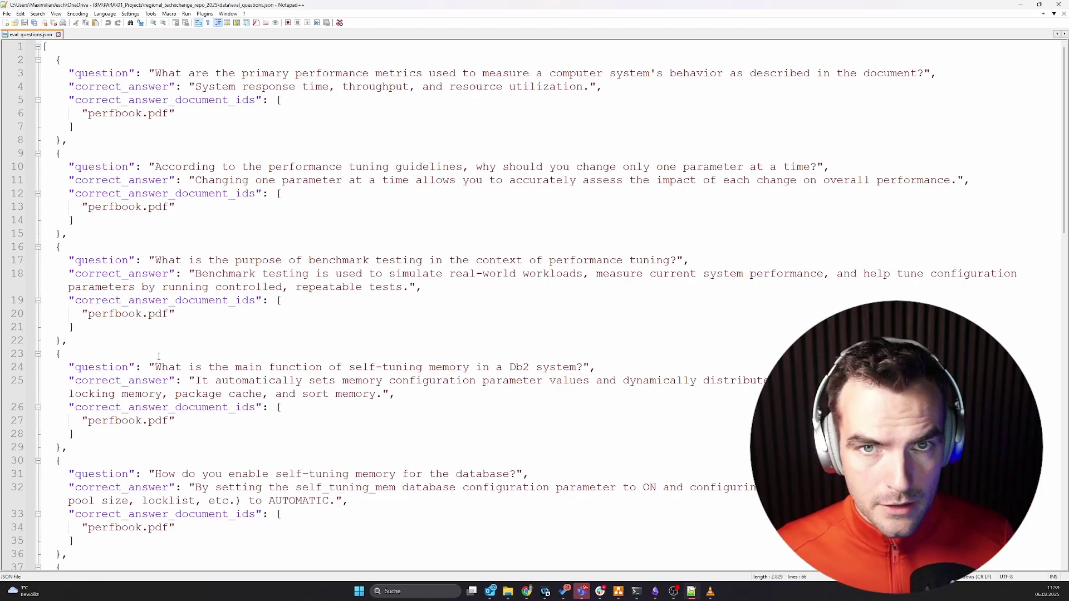
pyautogui.scroll(1, 298, 217)
pyautogui.click(297, 217)
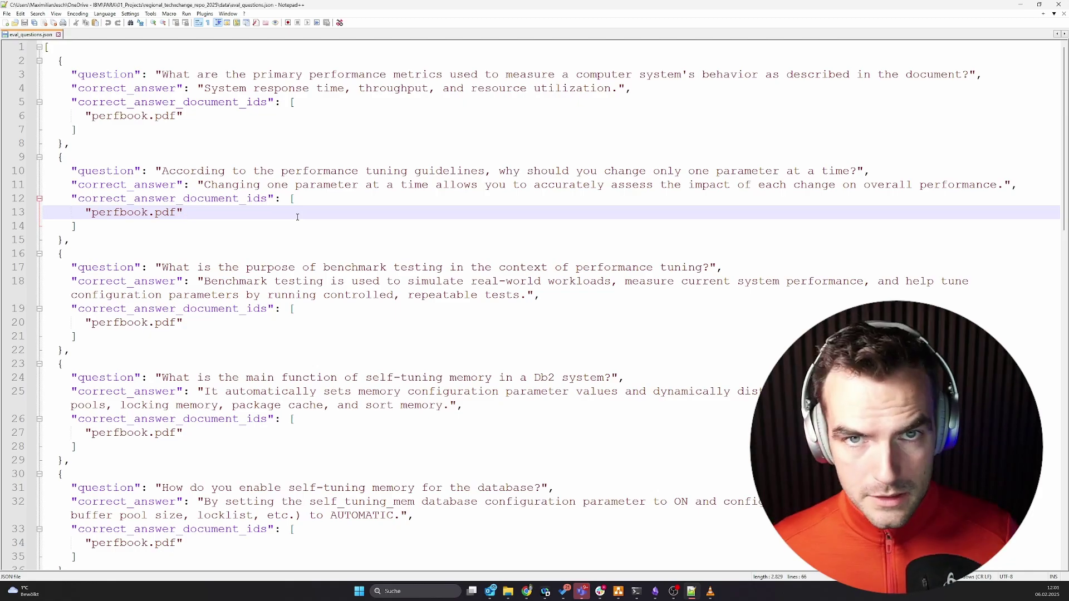
pyautogui.moveTo(272, 204); pyautogui.dragTo(53, 159)
pyautogui.click(170, 198)
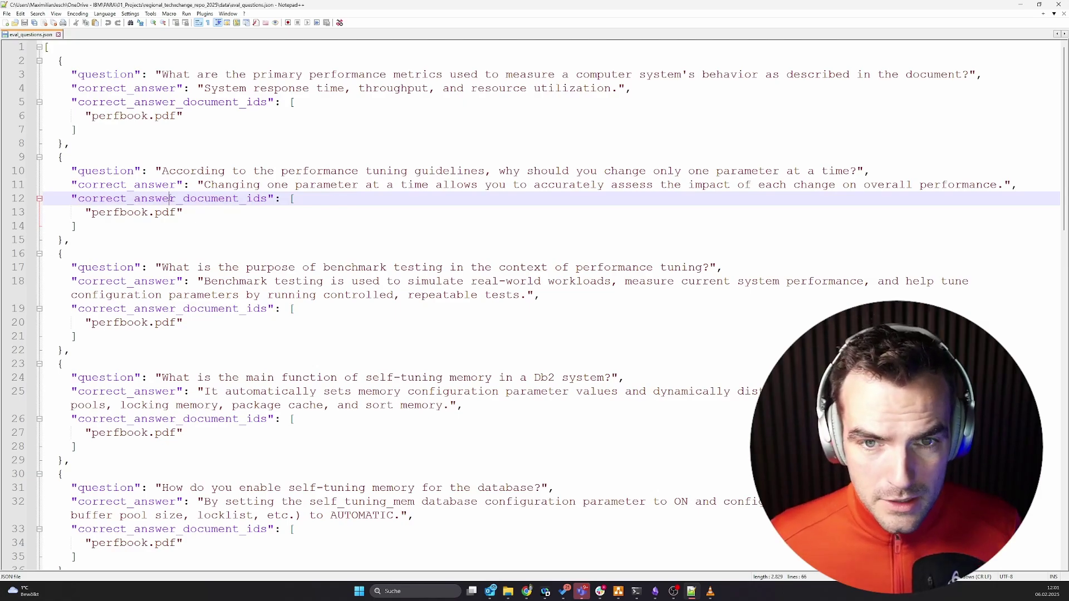
pyautogui.click(229, 281)
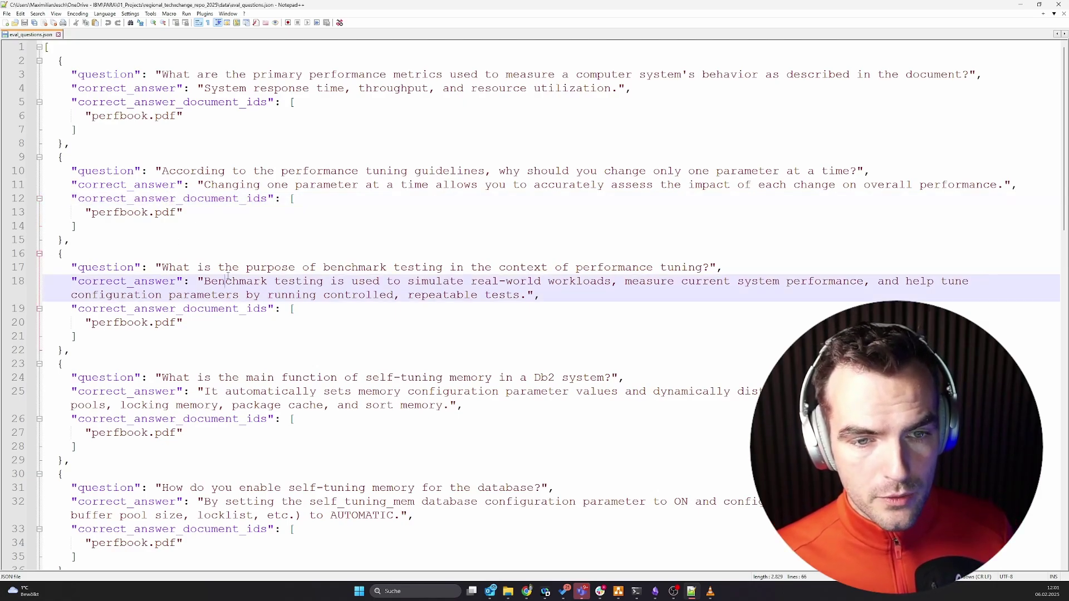
pyautogui.click(239, 267)
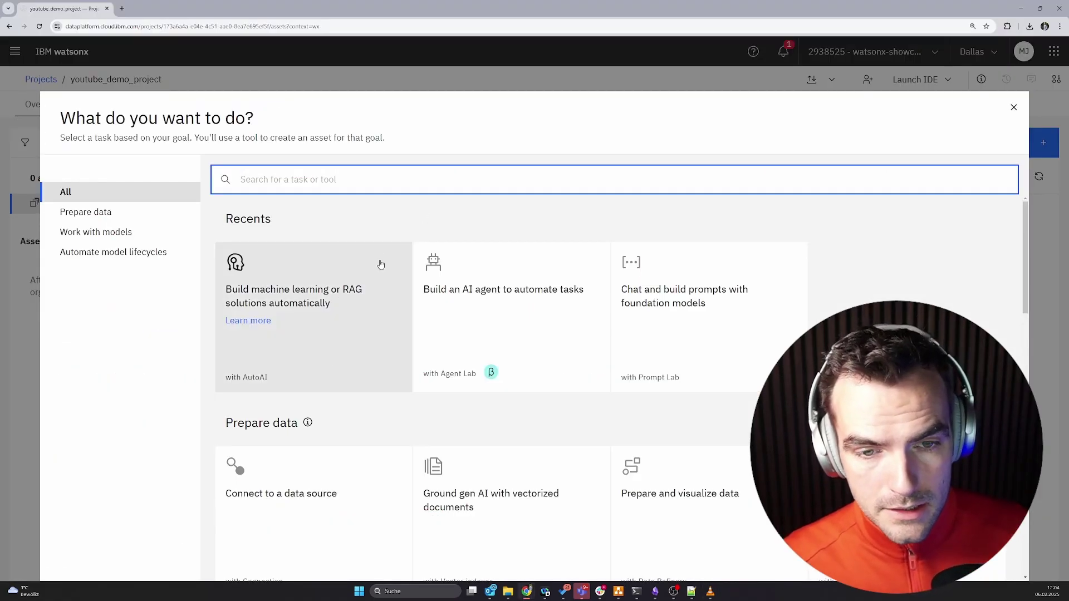
# Start a new RAG solution experiment named auto_ai_demo_live.
pyautogui.click(331, 355)
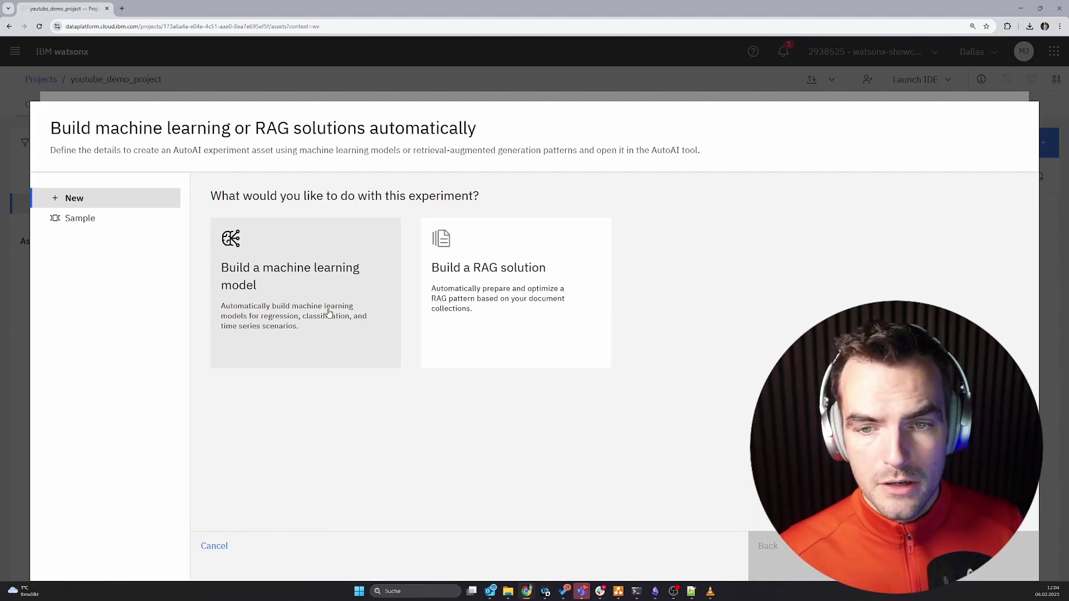
pyautogui.click(478, 307)
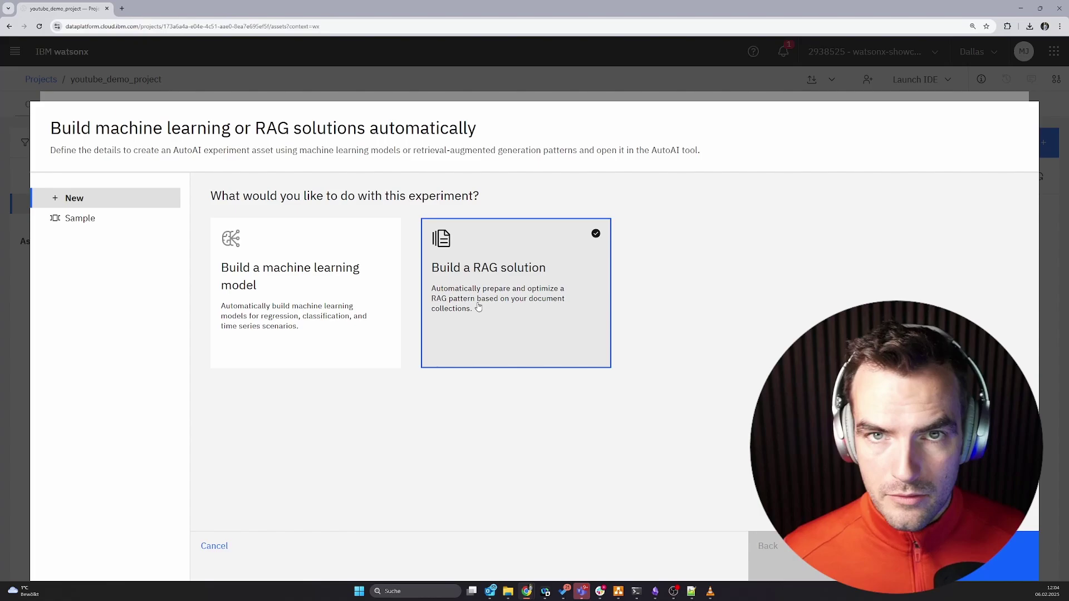
pyautogui.click(1025, 556)
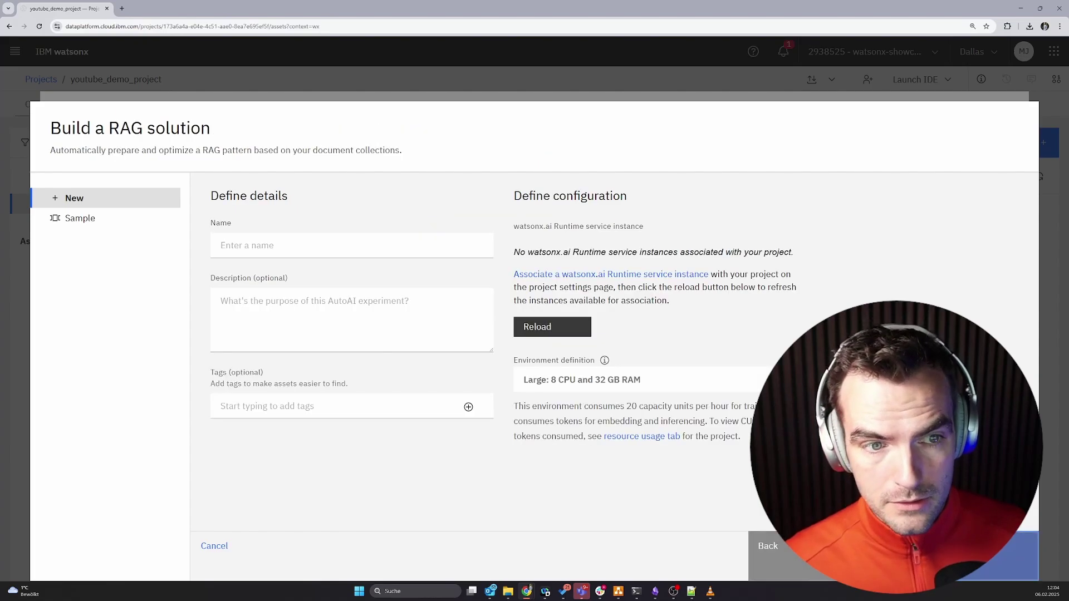
pyautogui.click(303, 245)
pyautogui.write('auto_ai_demo_')
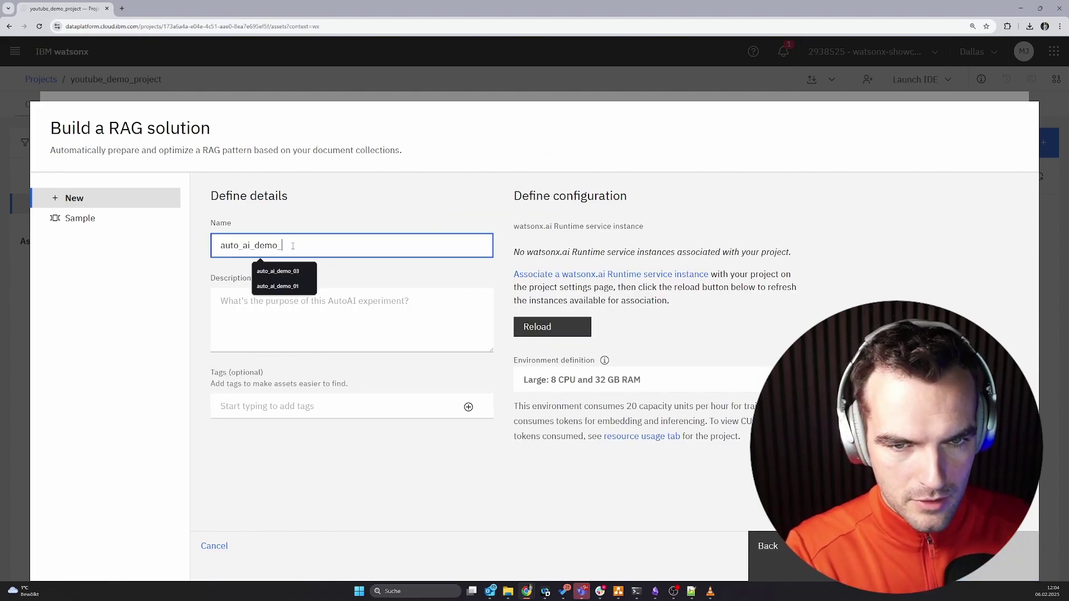
pyautogui.write('live')
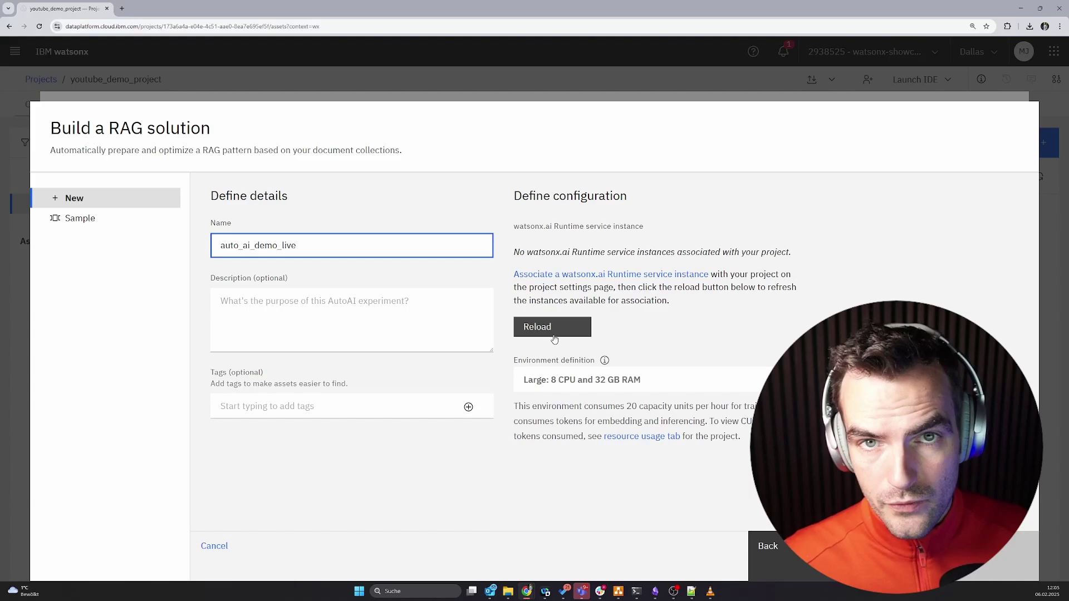
# Associate the watsonx.ai Runtime instance and create the experiment.
pyautogui.click(561, 338)
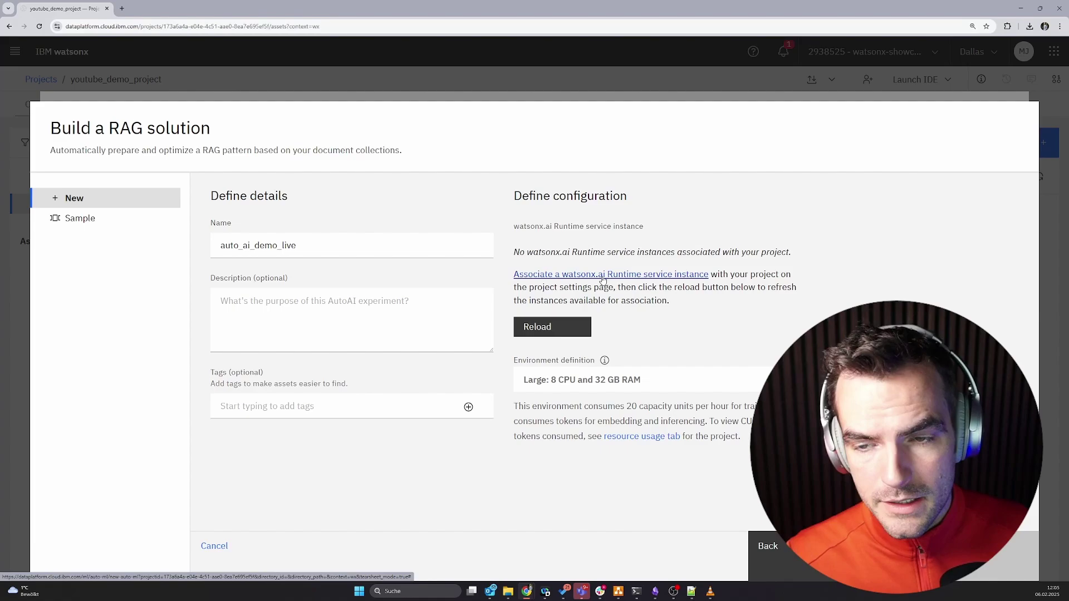
pyautogui.click(603, 280)
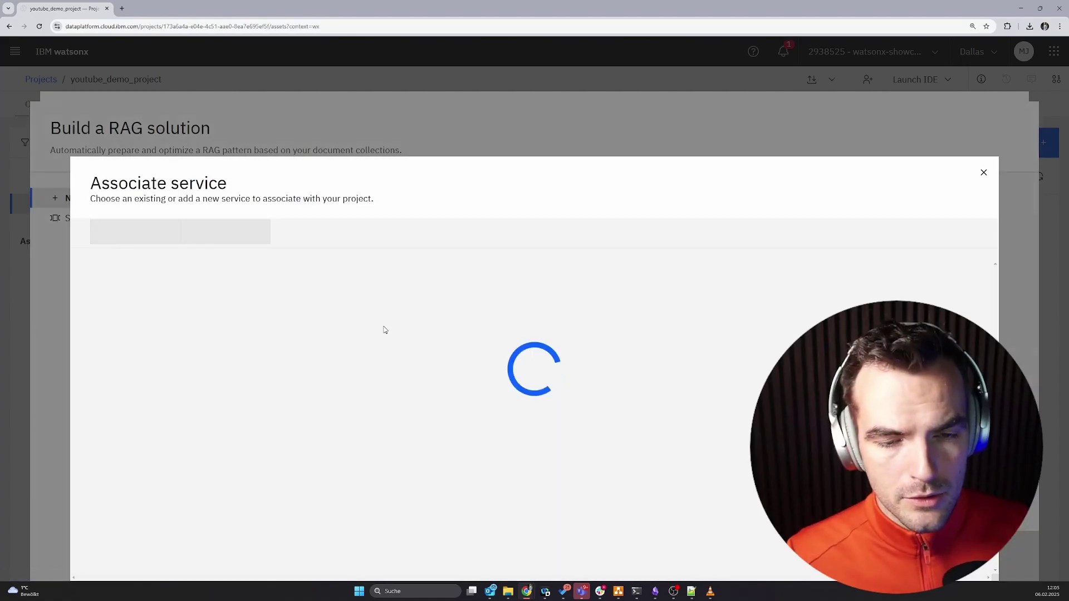
pyautogui.click(98, 346)
pyautogui.click(949, 571)
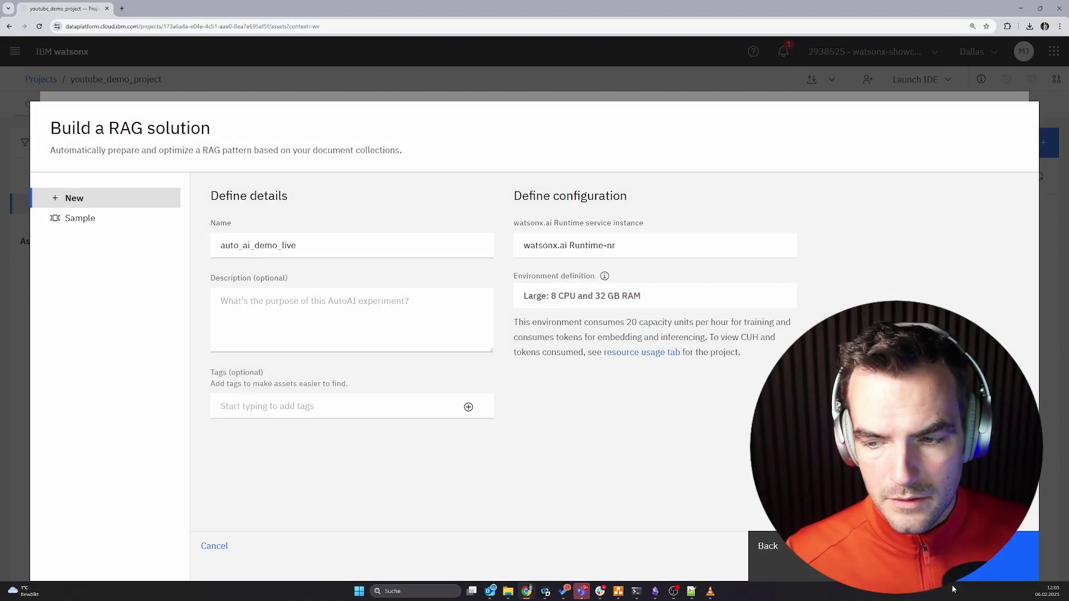
pyautogui.click(1028, 557)
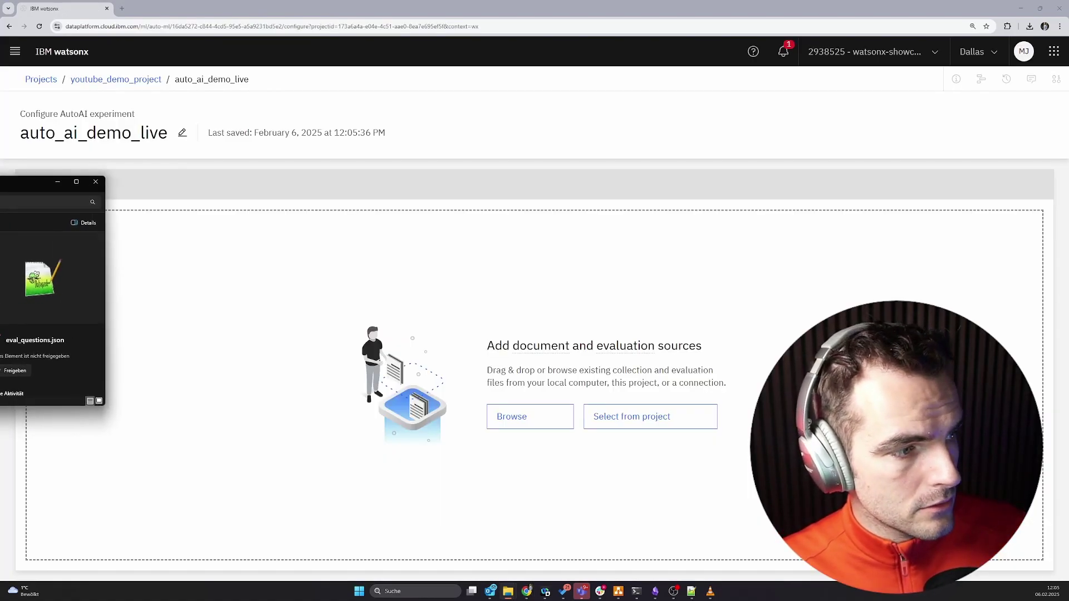
# Add the five Db2 manual PDFs and eval_questions.json as document and evaluation sources.
pyautogui.moveTo(2, 301); pyautogui.dragTo(484, 395)
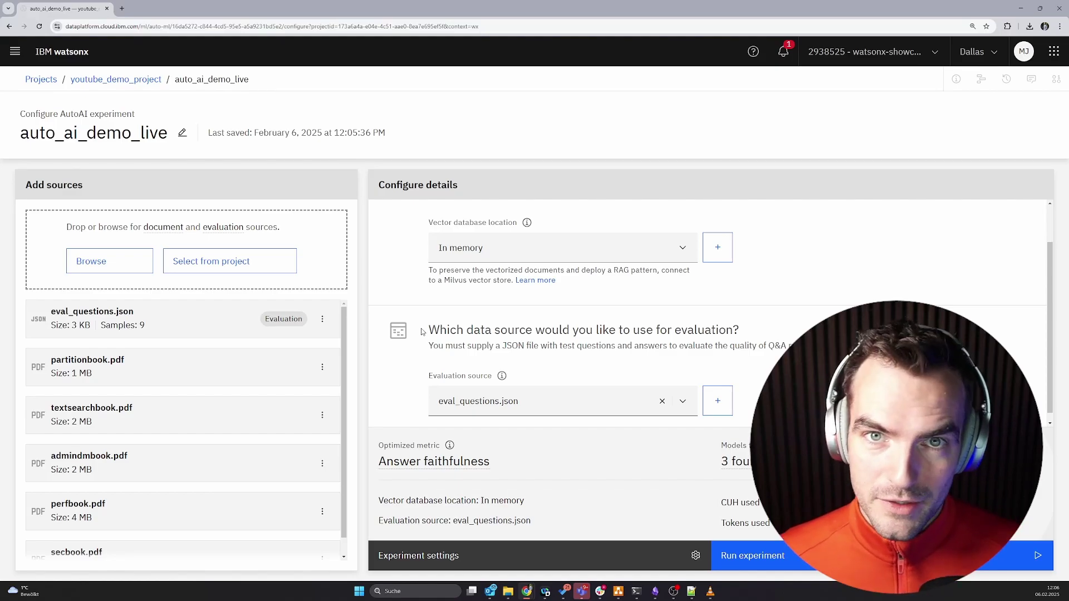
pyautogui.scroll(2, 422, 332)
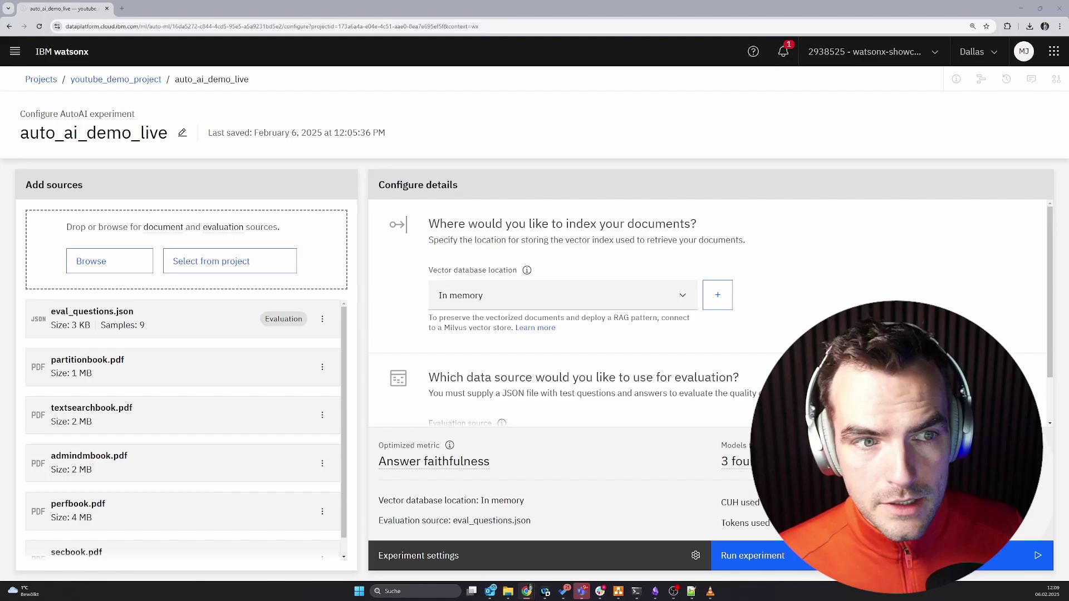
# Review milvus_db's instance type and ports 19121, 9091, 19530, then open its Connect page.
pyautogui.hotkey('alt', 'Tab')
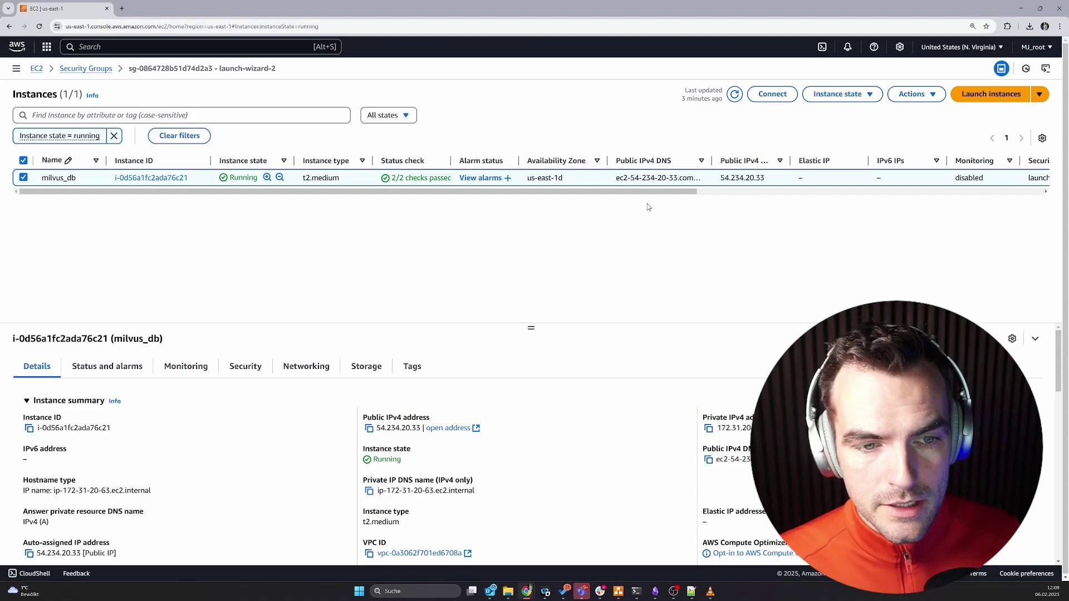
pyautogui.hotkey('ctrl', '+')
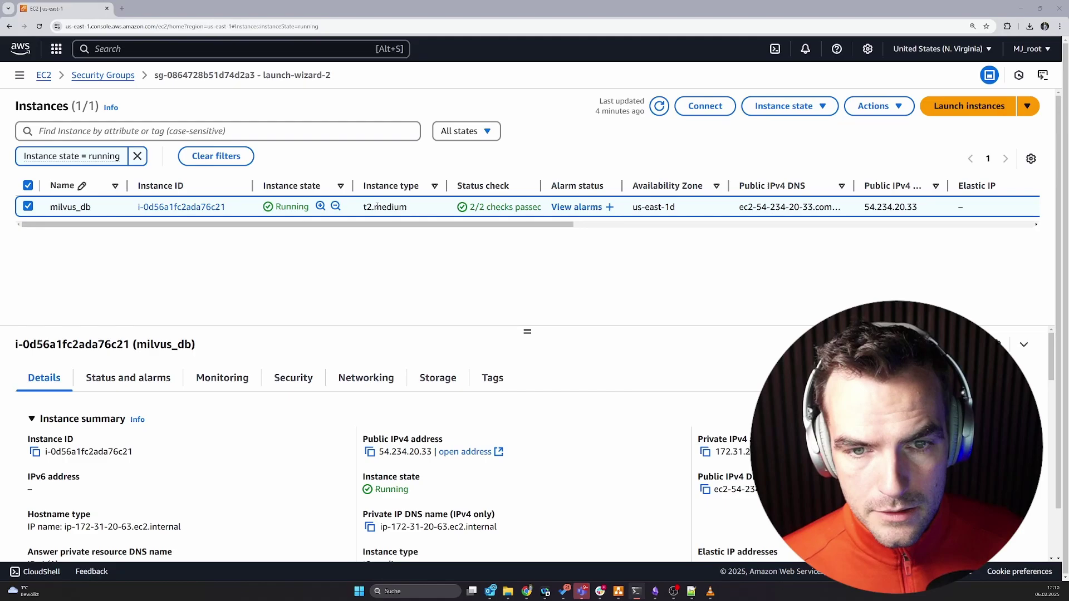
pyautogui.moveTo(374, 206); pyautogui.dragTo(399, 208)
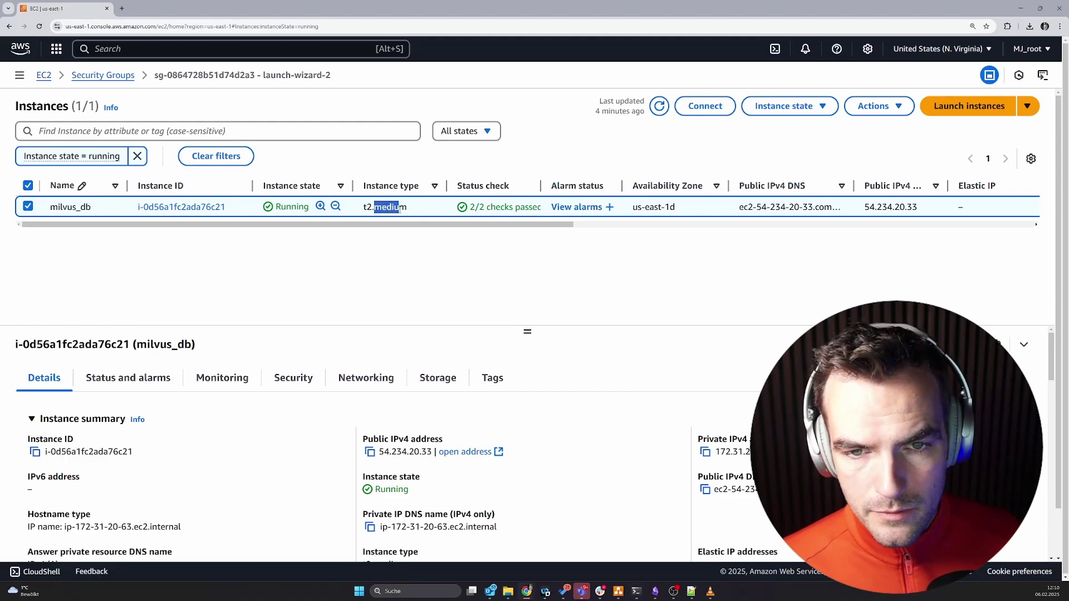
pyautogui.click(409, 266)
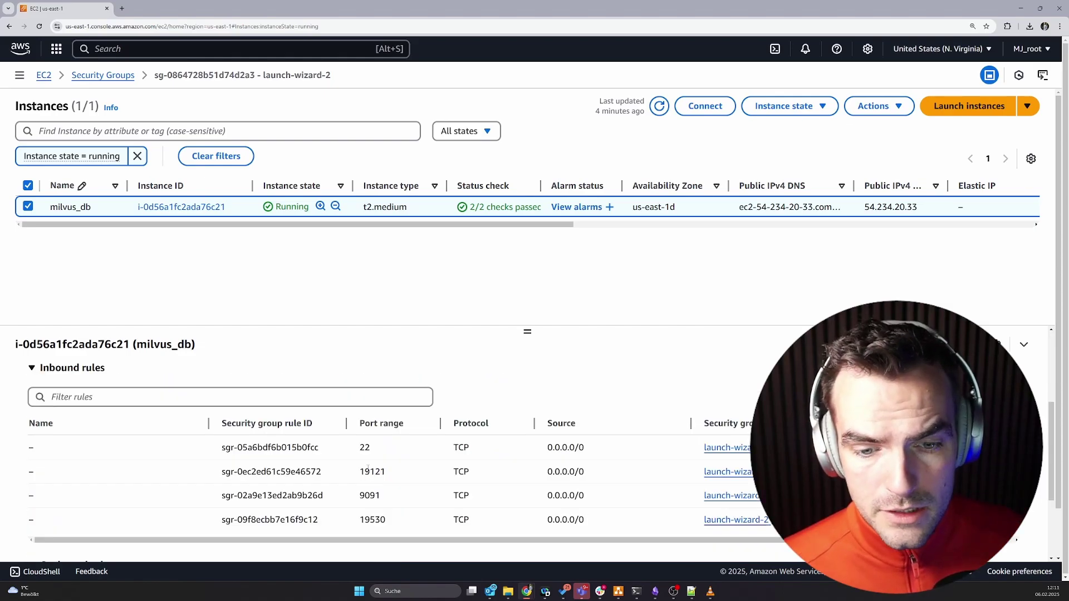
pyautogui.moveTo(361, 471); pyautogui.dragTo(386, 474)
pyautogui.doubleClick(369, 496)
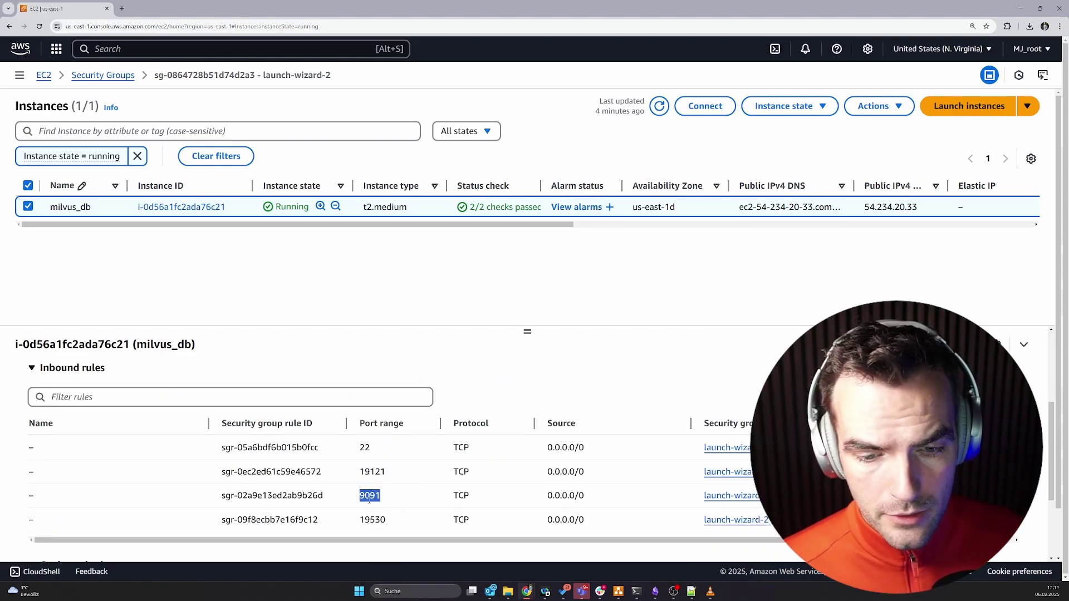
pyautogui.doubleClick(373, 520)
pyautogui.click(877, 106)
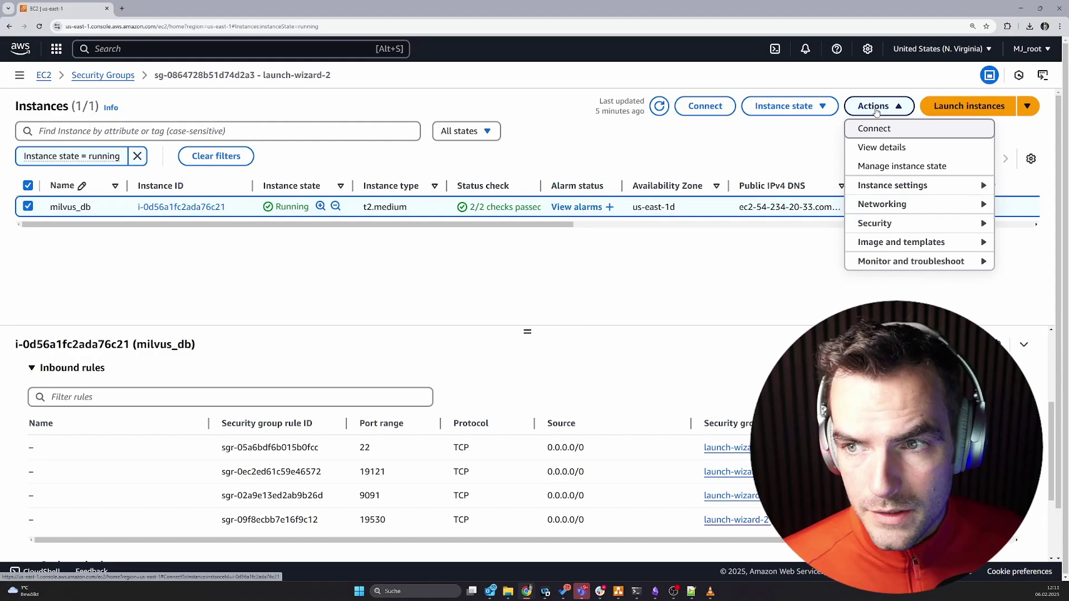
pyautogui.click(880, 129)
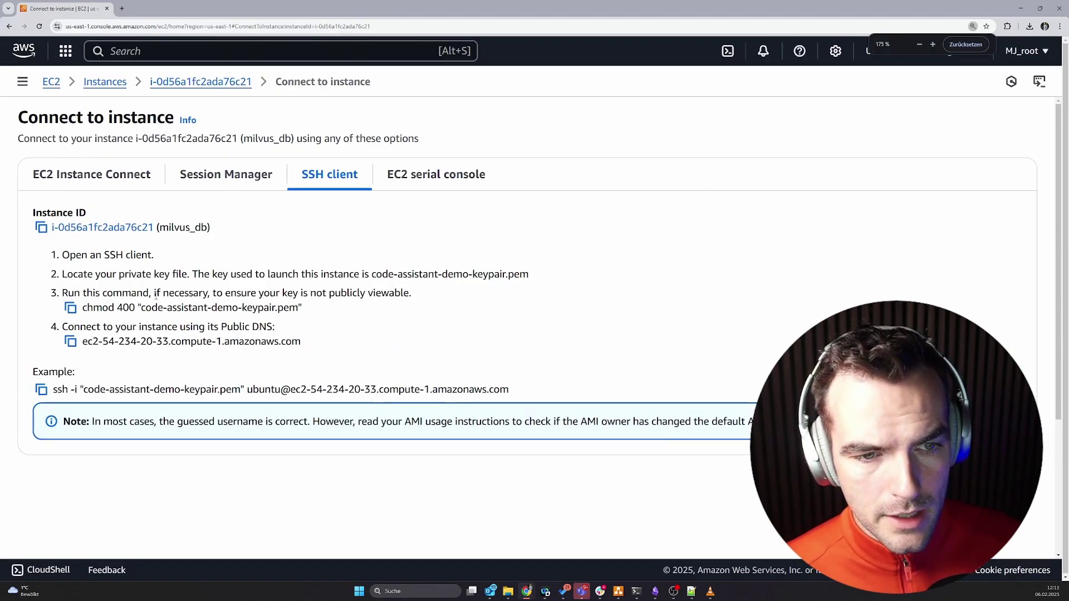
# Copy the Docker and Milvus setup commands (history lines 1–7) from the ubuntu SSH session.
pyautogui.hotkey('alt', 'Tab')
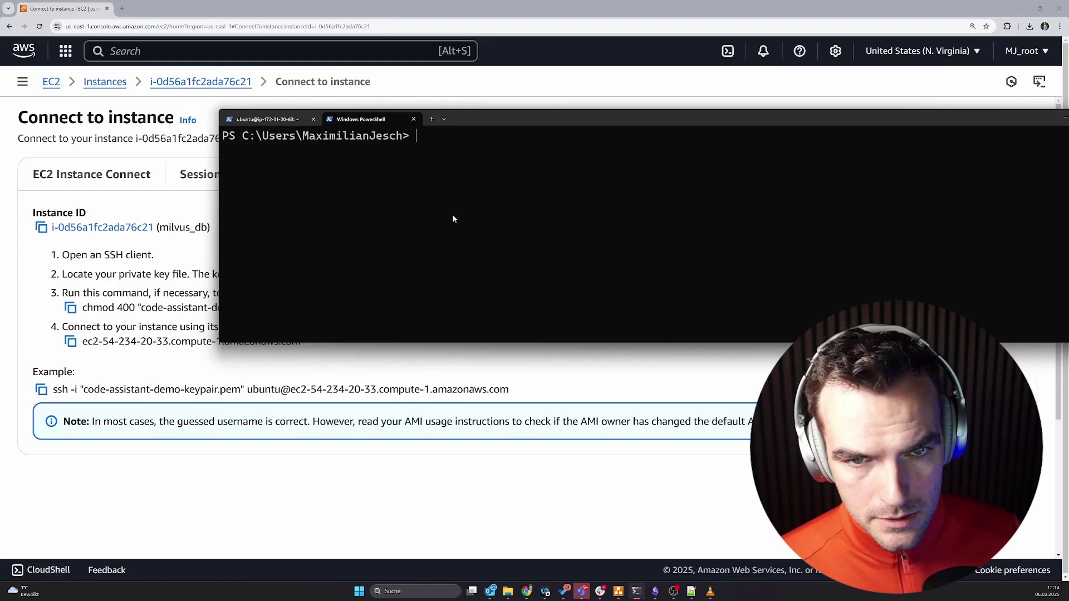
pyautogui.hotkey('ctrl', 'v')
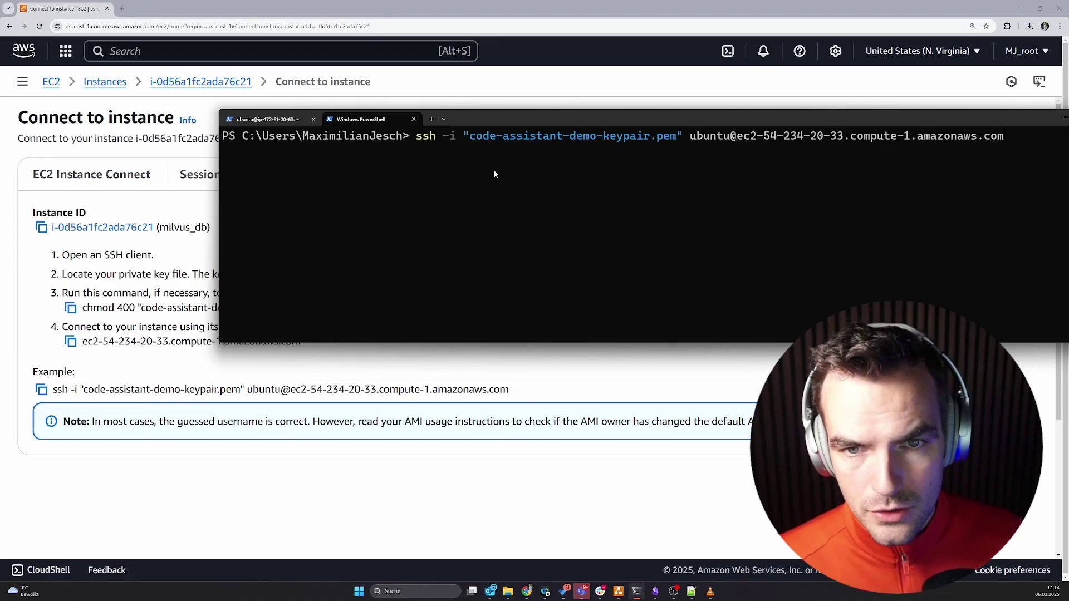
pyautogui.click(279, 119)
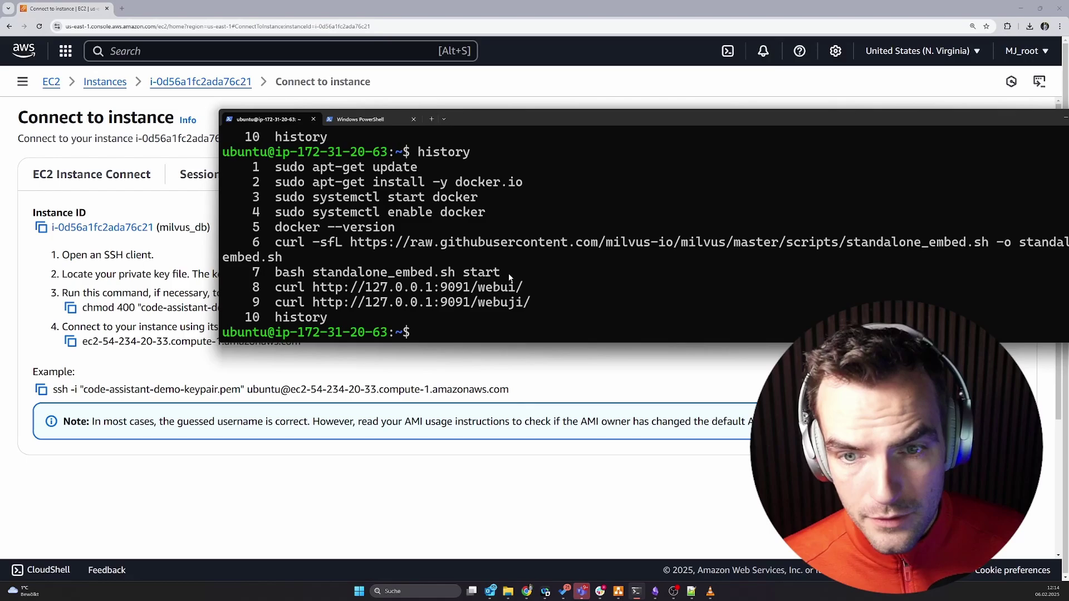
pyautogui.moveTo(509, 273); pyautogui.dragTo(213, 174)
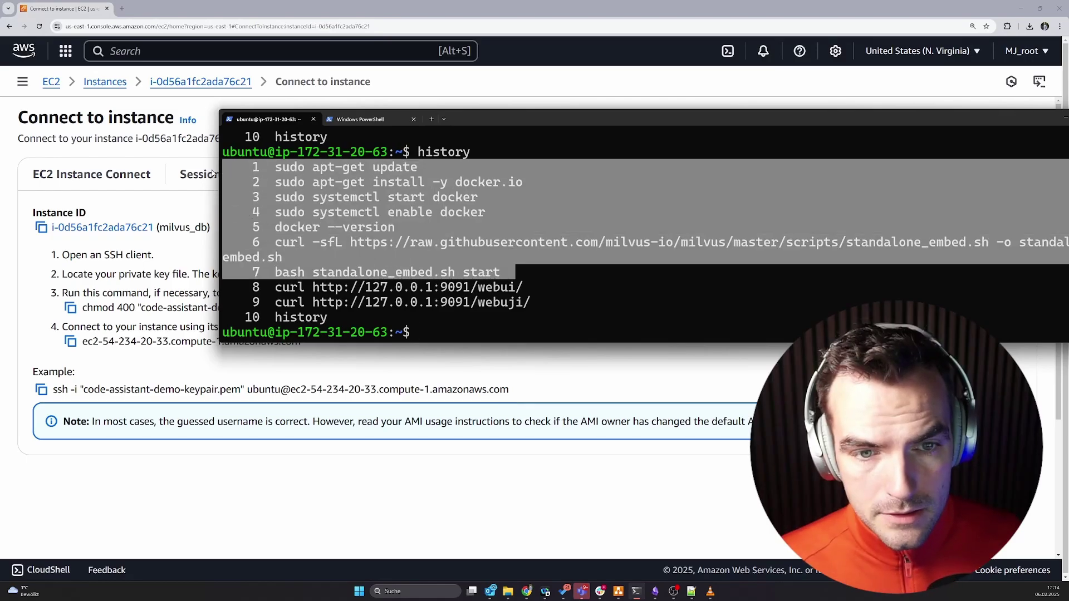
pyautogui.rightClick(321, 225)
pyautogui.click(188, 82)
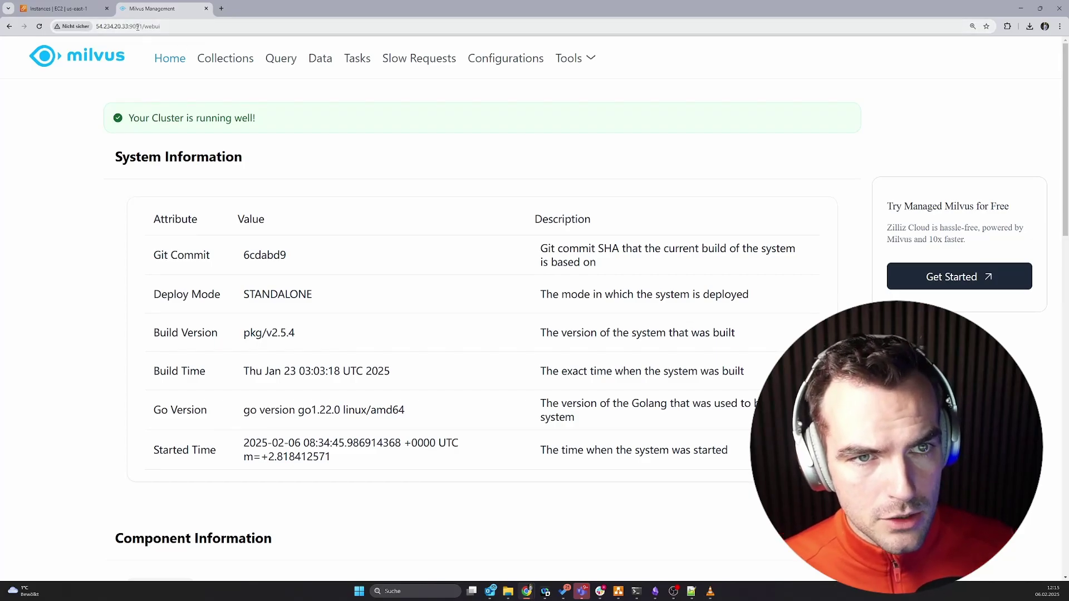
# Scroll the Milvus WebUI System Information page to confirm the standalone v2.5.4 cluster is healthy.
pyautogui.scroll(-1, 176, 387)
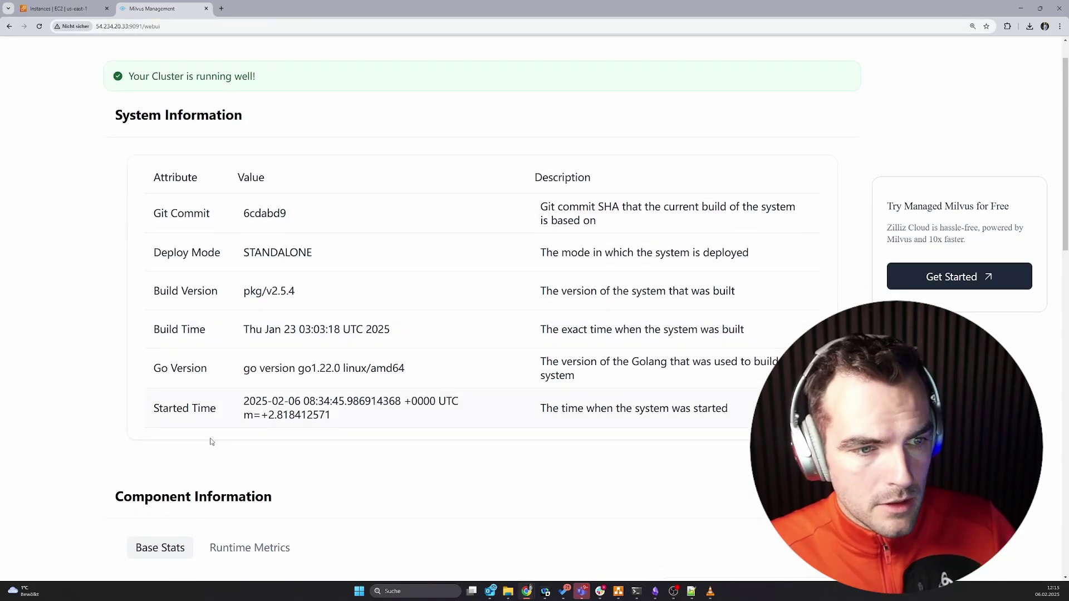
pyautogui.scroll(1, 212, 446)
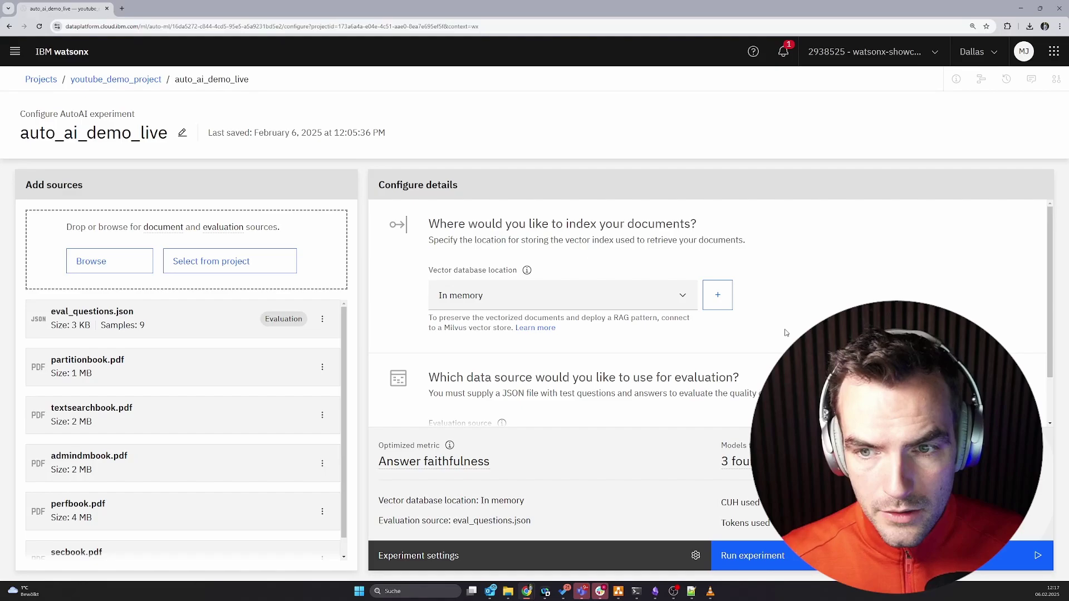
# Start a new Milvus connection named milvus_connection on port 19530.
pyautogui.click(724, 302)
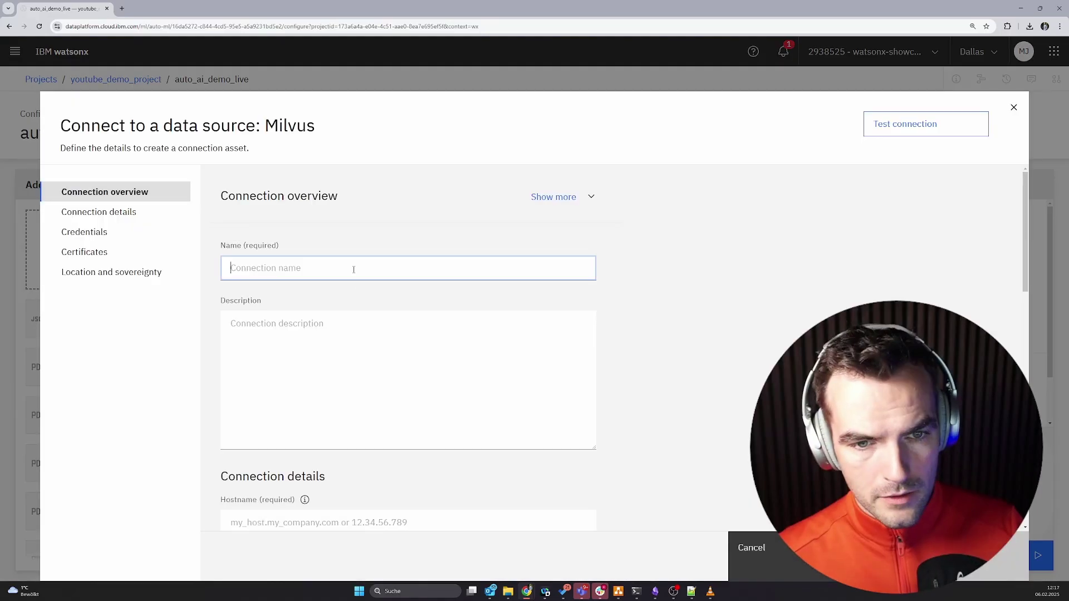
pyautogui.click(354, 269)
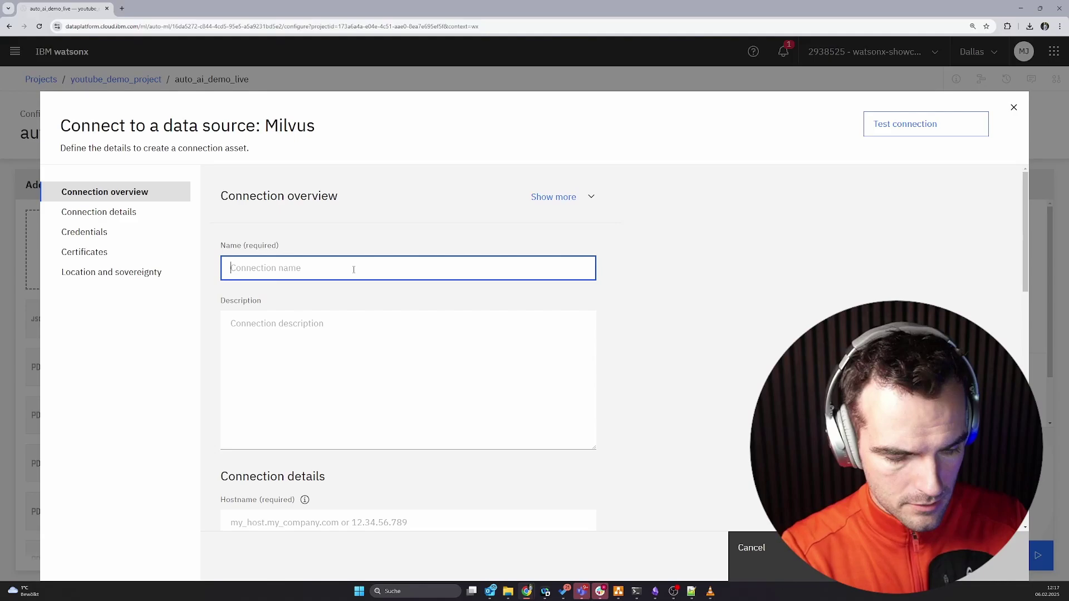
pyautogui.write('milvus_connection')
pyautogui.press('Tab')
pyautogui.scroll(-3, 364, 366)
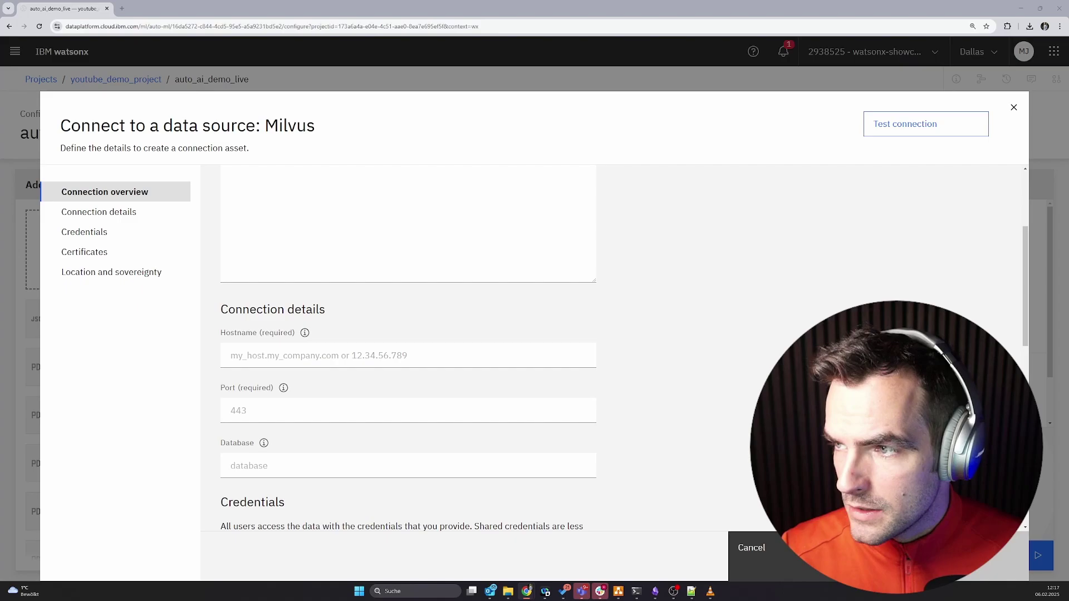
pyautogui.click(276, 415)
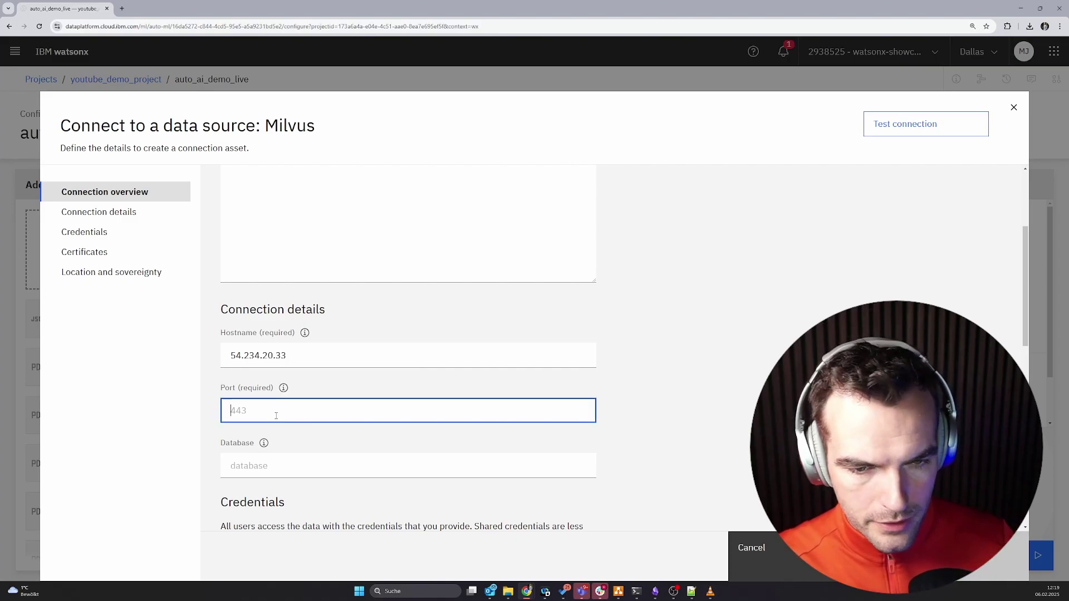
pyautogui.write('19530')
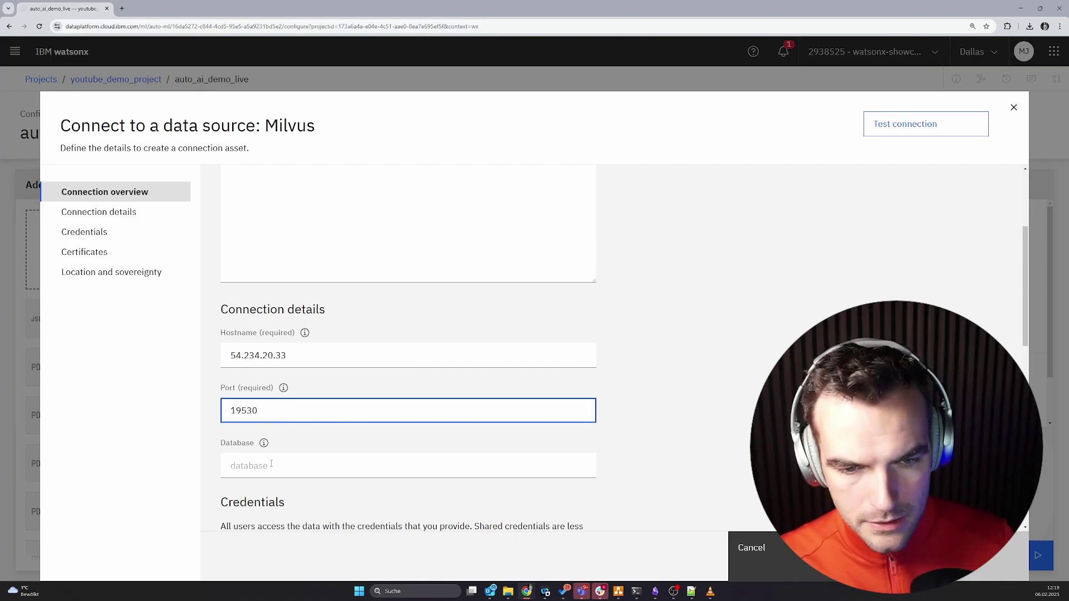
# Set the database name to 'defaullt' and enter the connection username and password.
pyautogui.scroll(-1, 267, 462)
pyautogui.click(279, 423)
pyautogui.write('defa')
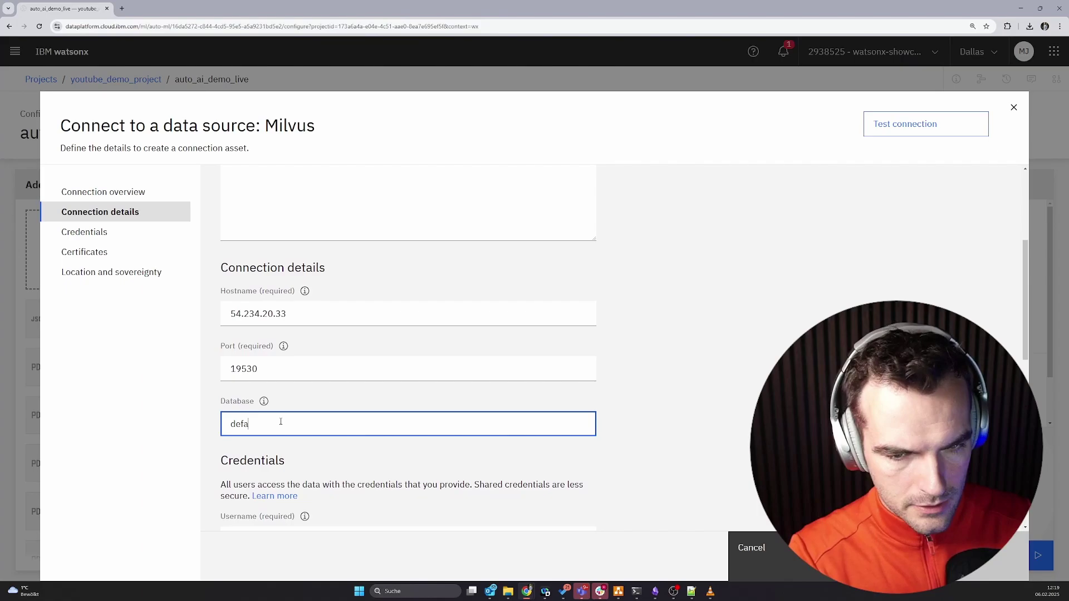
pyautogui.write('ullt')
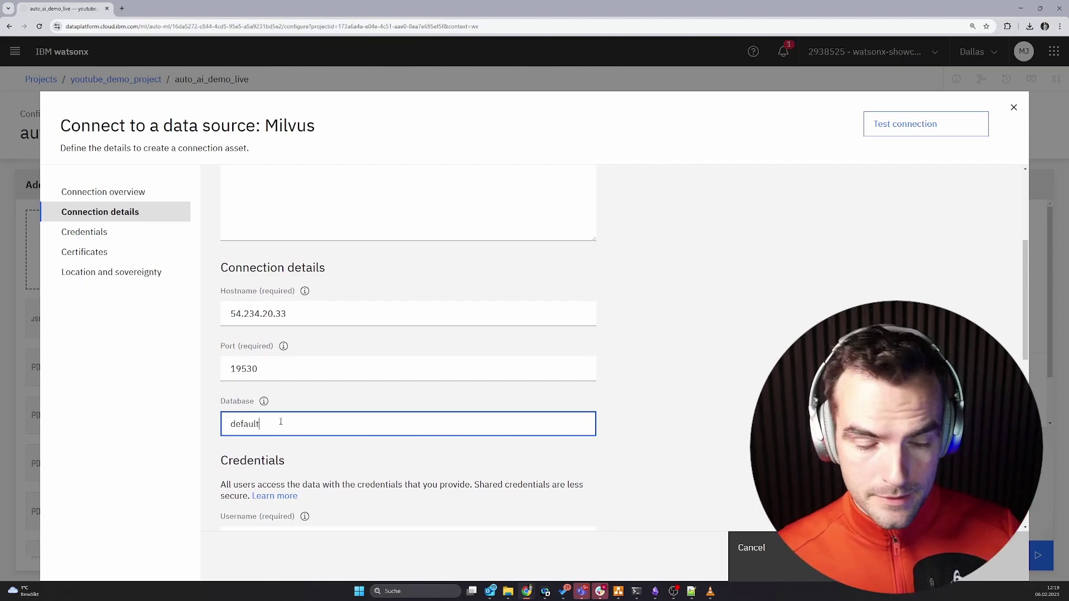
pyautogui.scroll(-3, 308, 425)
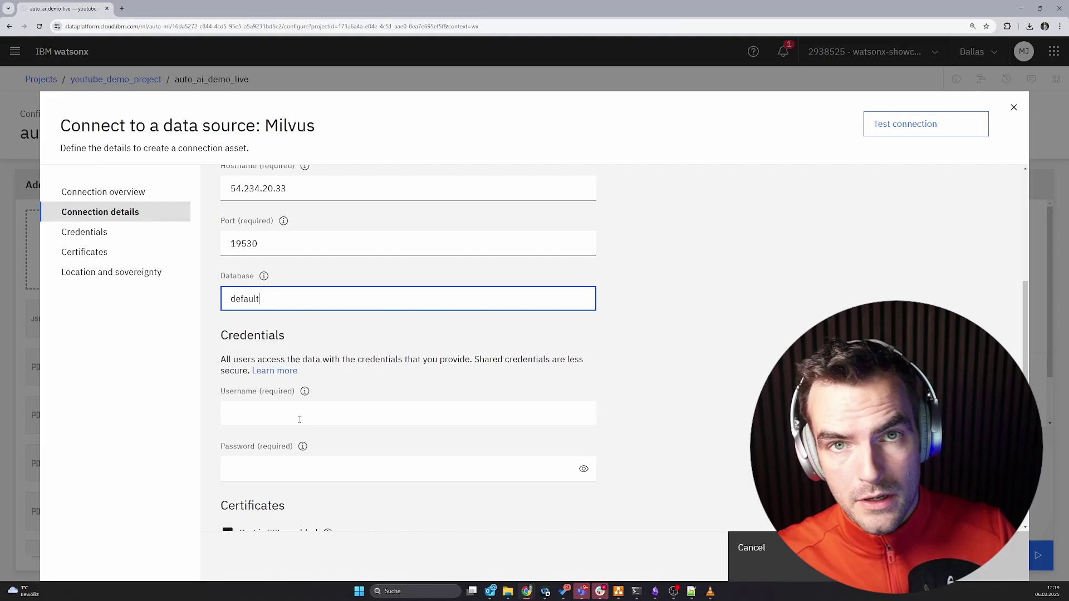
pyautogui.scroll(-1, 295, 401)
pyautogui.click(289, 378)
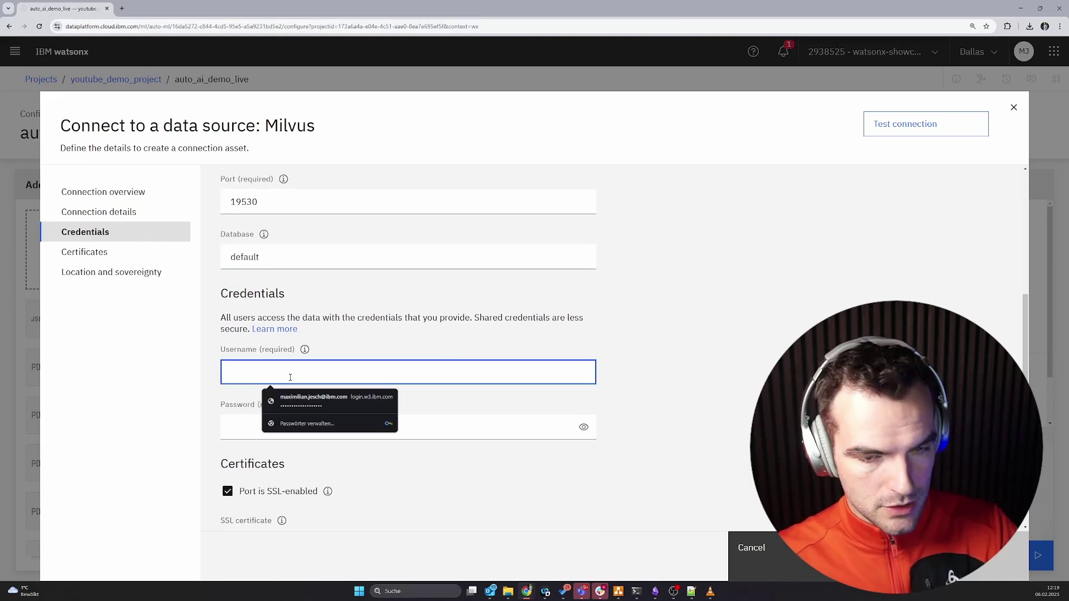
pyautogui.write('asdf')
pyautogui.click(264, 423)
pyautogui.write('asdf')
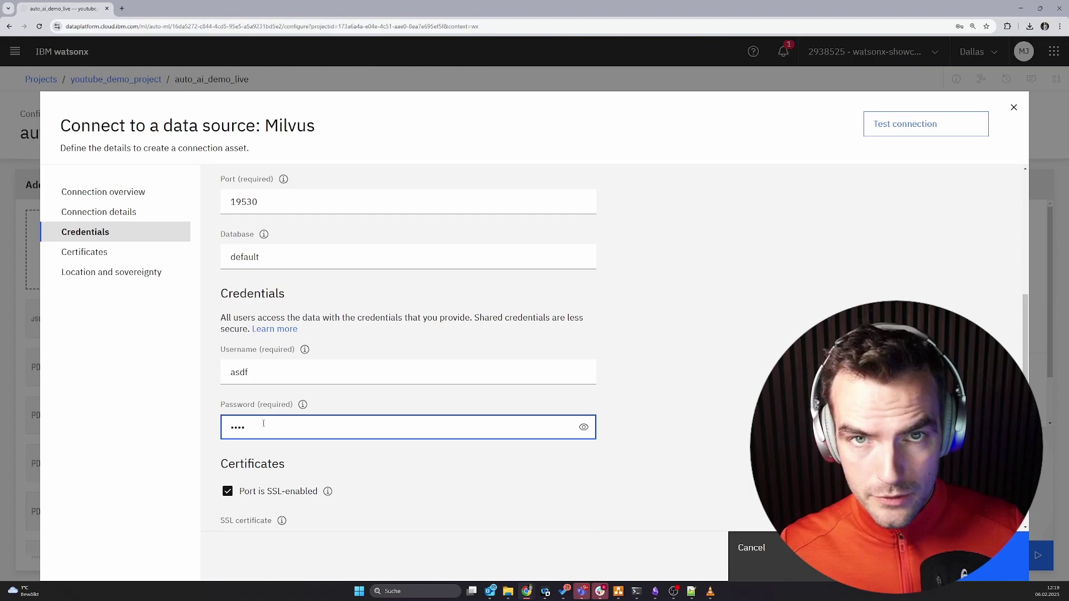
# Disable SSL, test the connection, and create it without location and sovereignty.
pyautogui.click(228, 496)
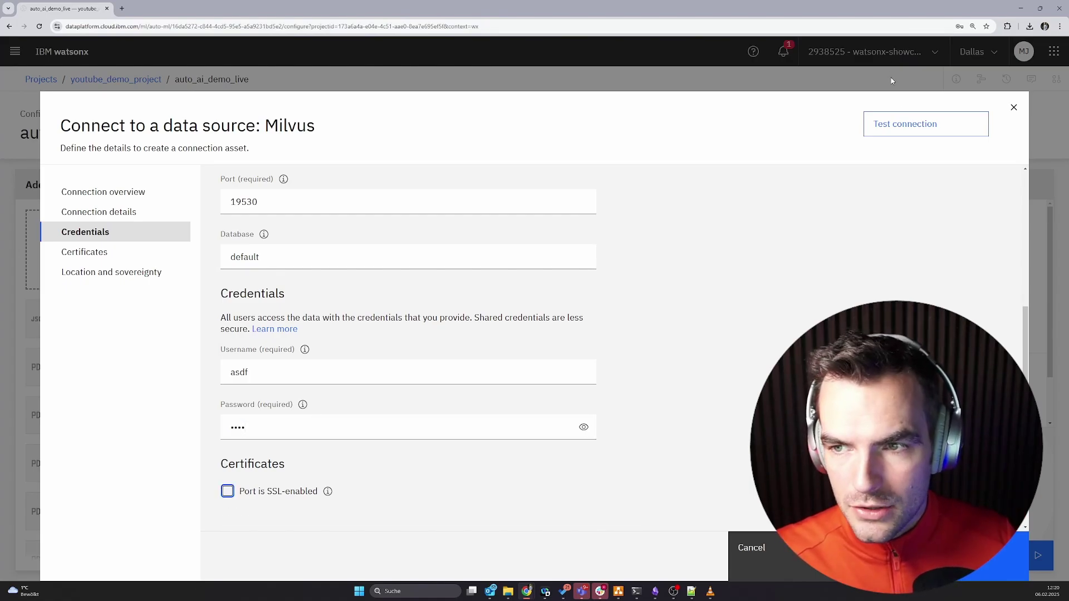
pyautogui.click(903, 126)
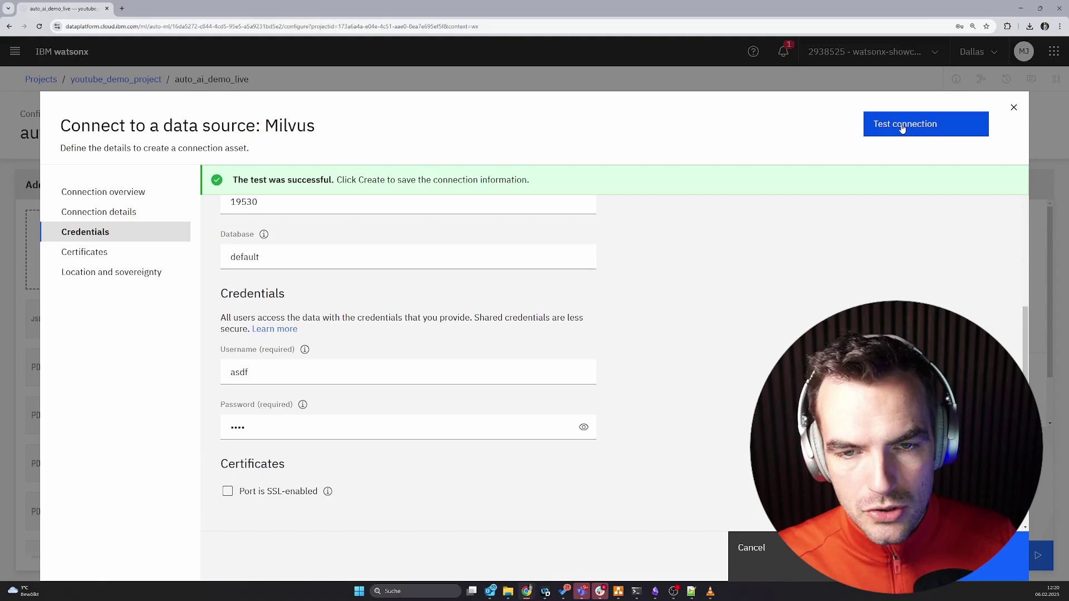
pyautogui.click(980, 555)
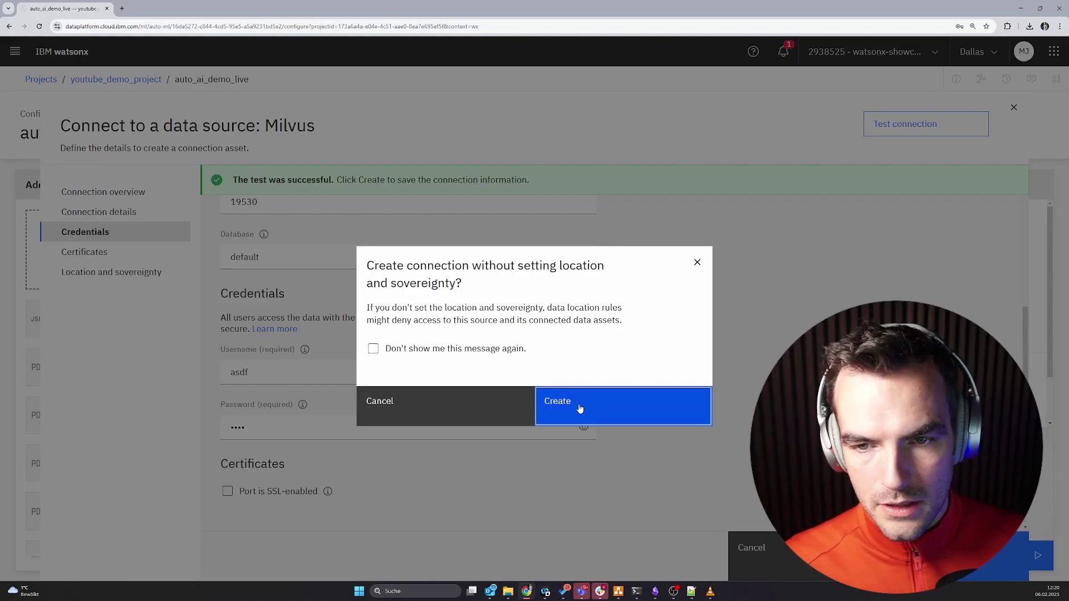
pyautogui.click(580, 409)
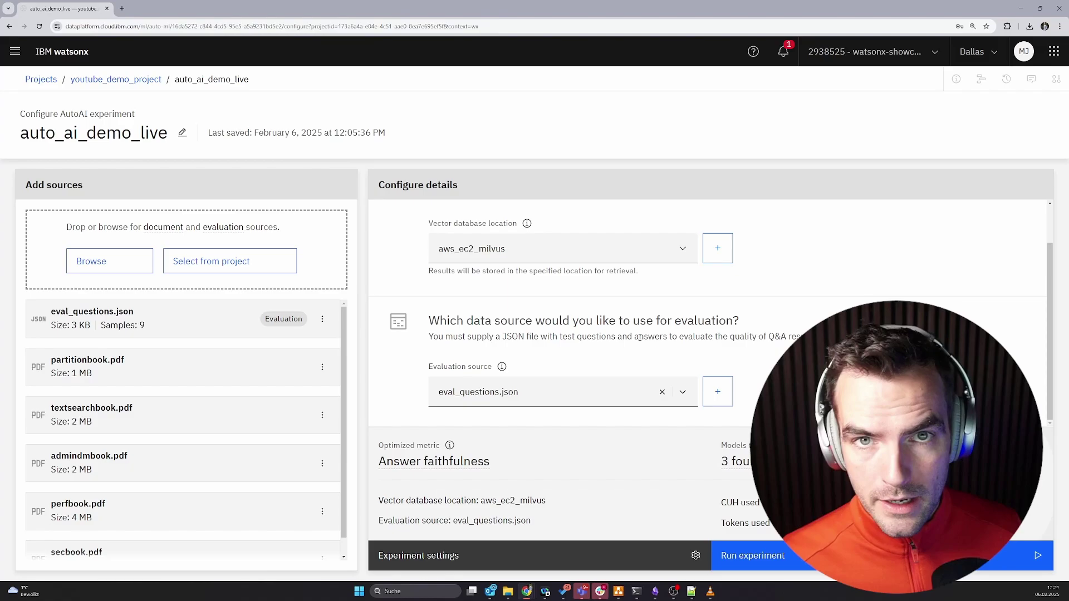
# Replace flan-ul2-20b and mixtral with llama-3-3-70b-instruct and llama-3-1-8b-instruct, keeping 8 RAG patterns.
pyautogui.click(513, 557)
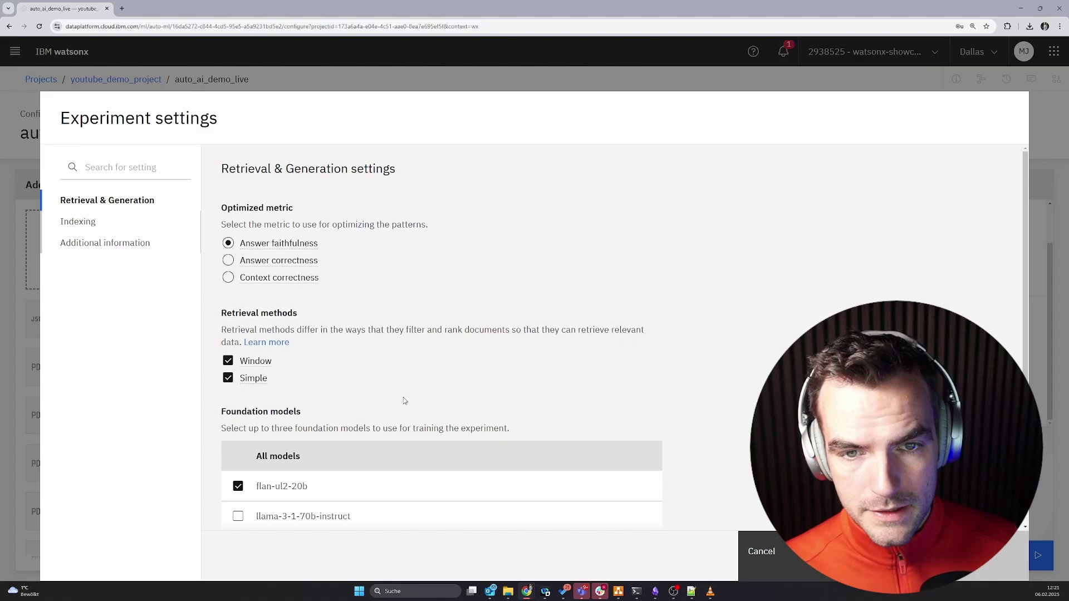
pyautogui.moveTo(312, 246)
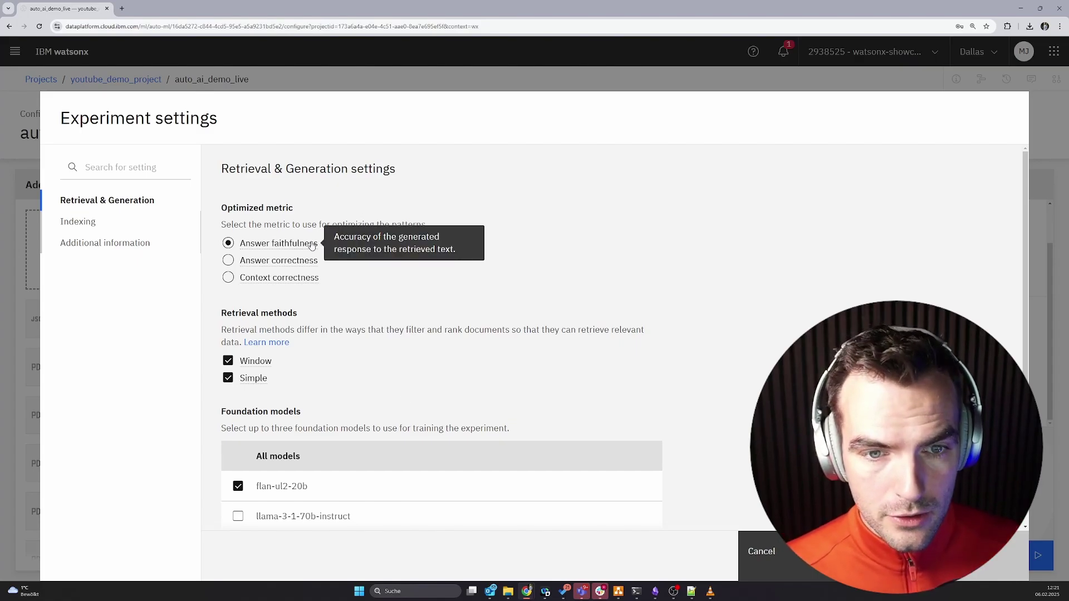
pyautogui.scroll(-1, 332, 382)
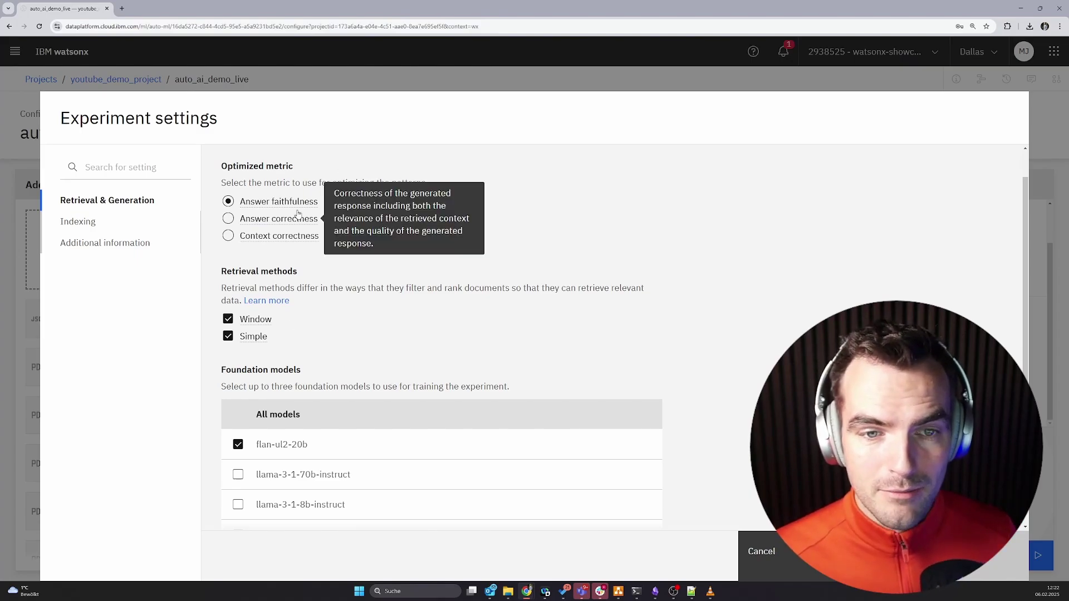
pyautogui.scroll(-3, 310, 339)
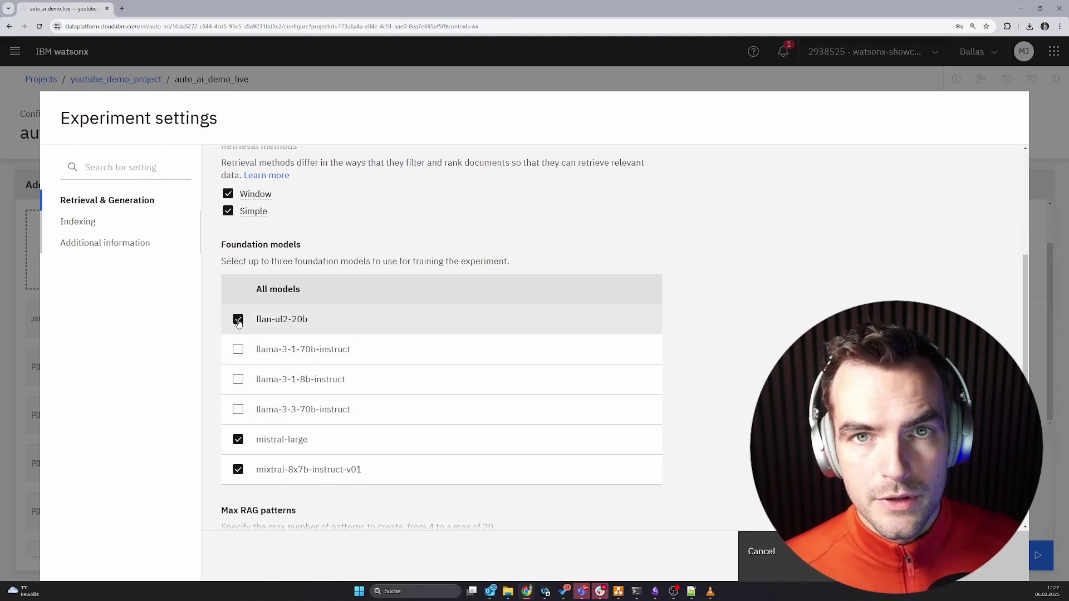
pyautogui.click(239, 321)
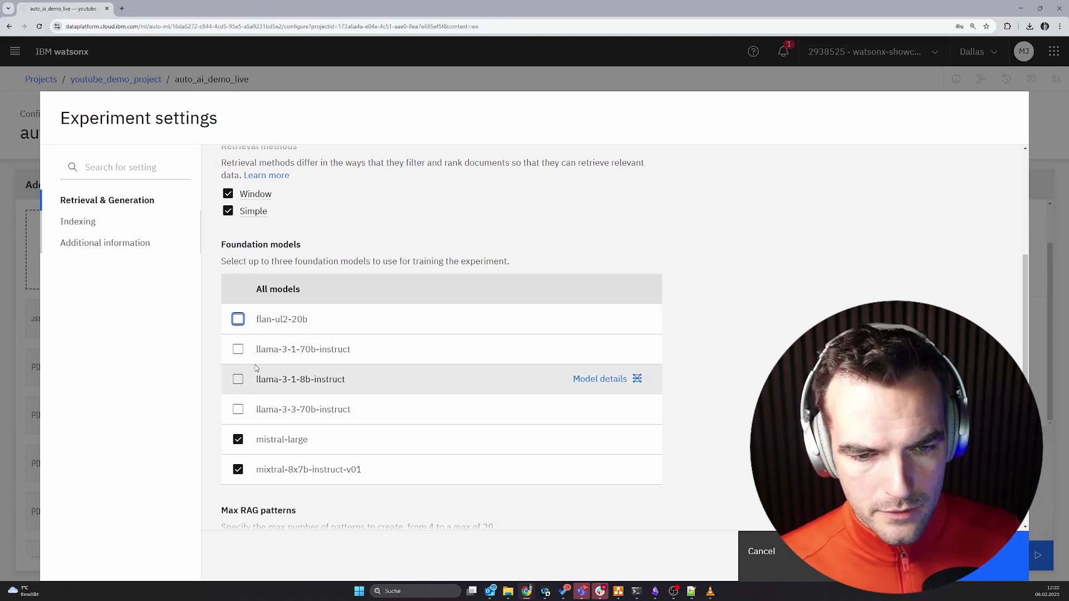
pyautogui.click(239, 410)
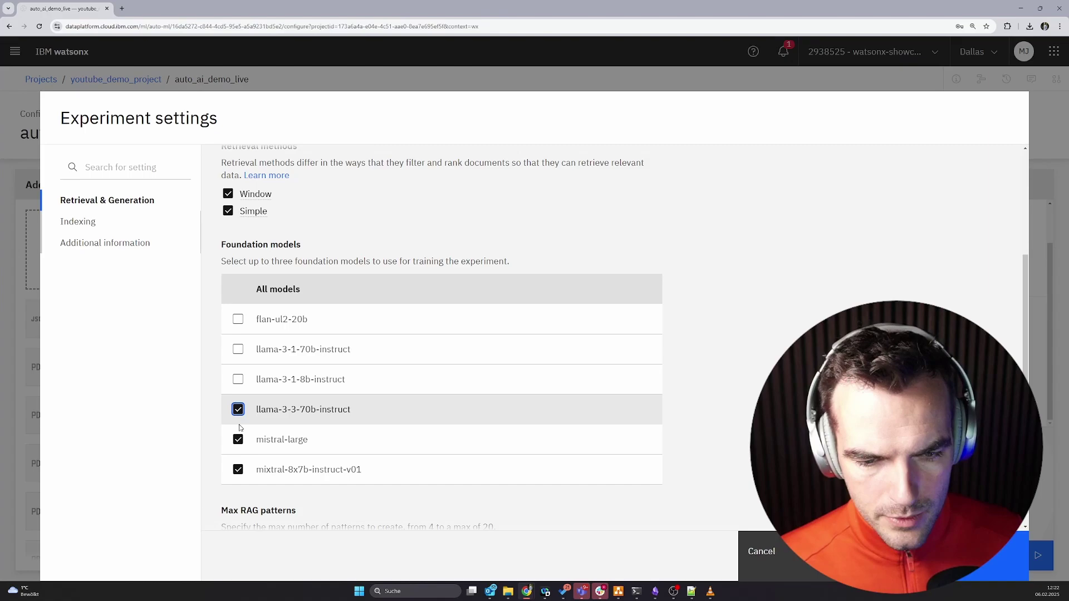
pyautogui.click(239, 471)
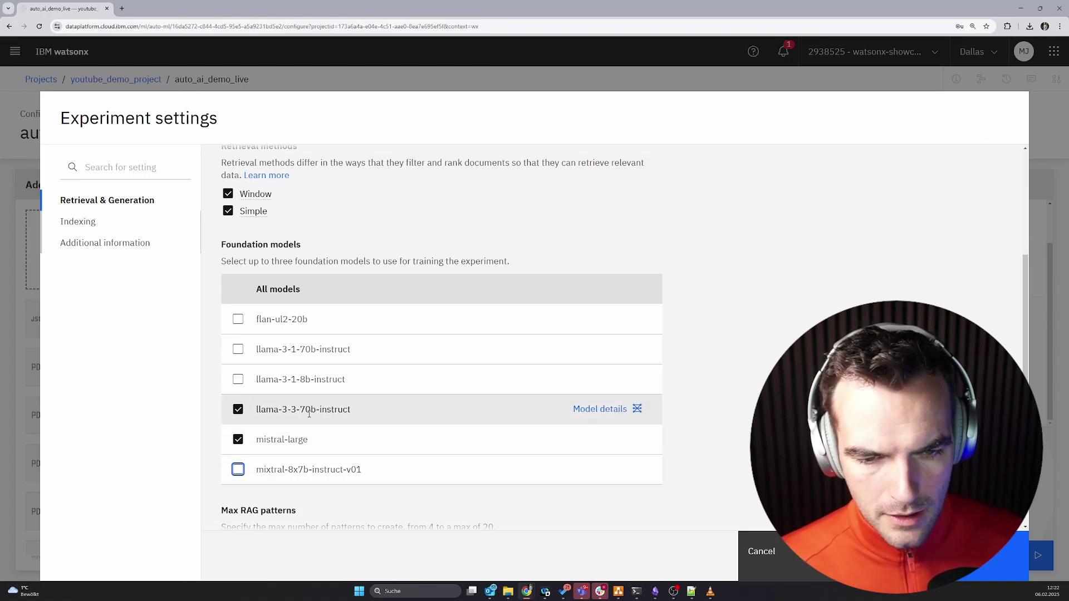
pyautogui.click(238, 381)
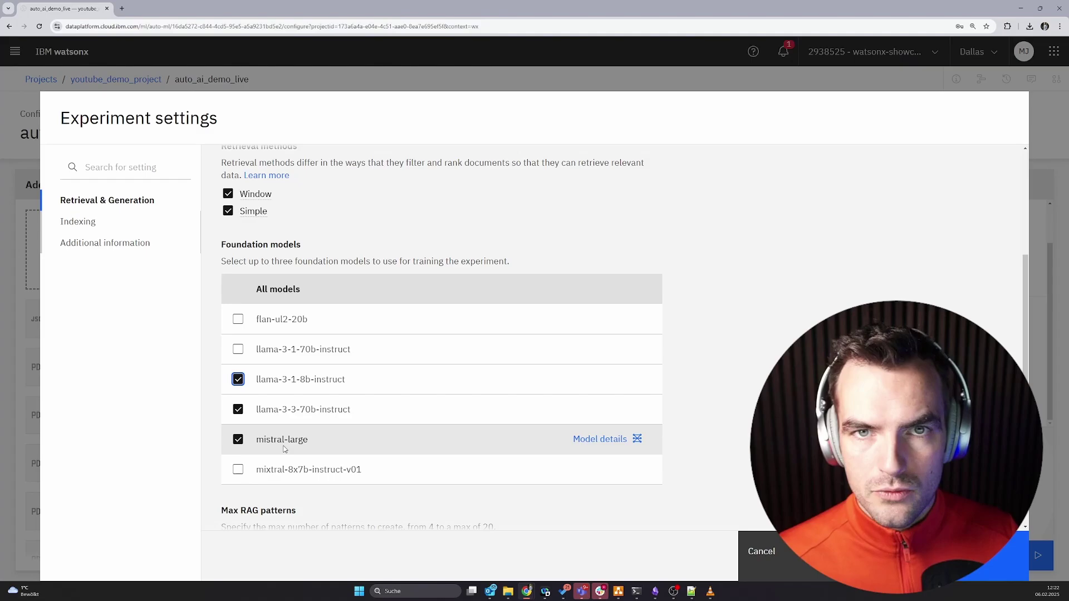
pyautogui.scroll(-1, 284, 449)
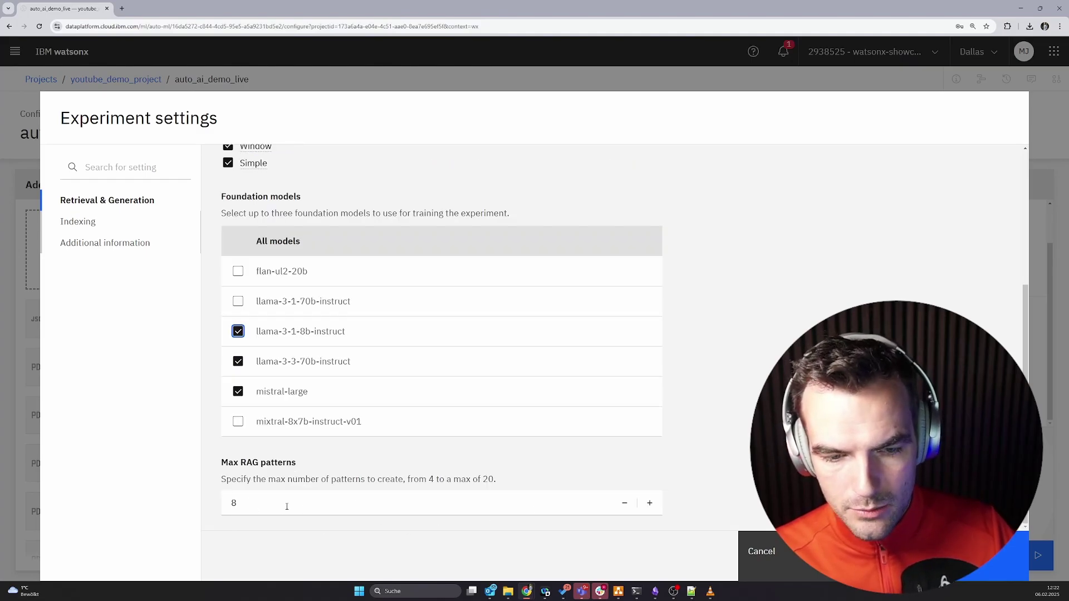
pyautogui.moveTo(239, 464); pyautogui.dragTo(296, 465)
pyautogui.click(296, 464)
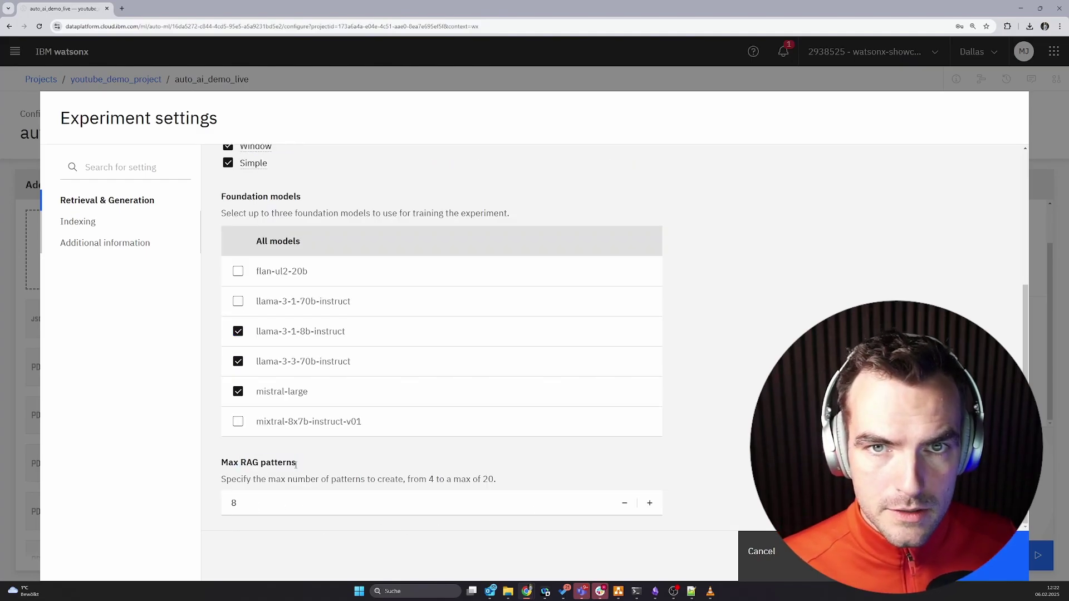
# Review the chunking and embedding settings, save them, and run the auto_ai_demo_live experiment.
pyautogui.scroll(-5, 296, 464)
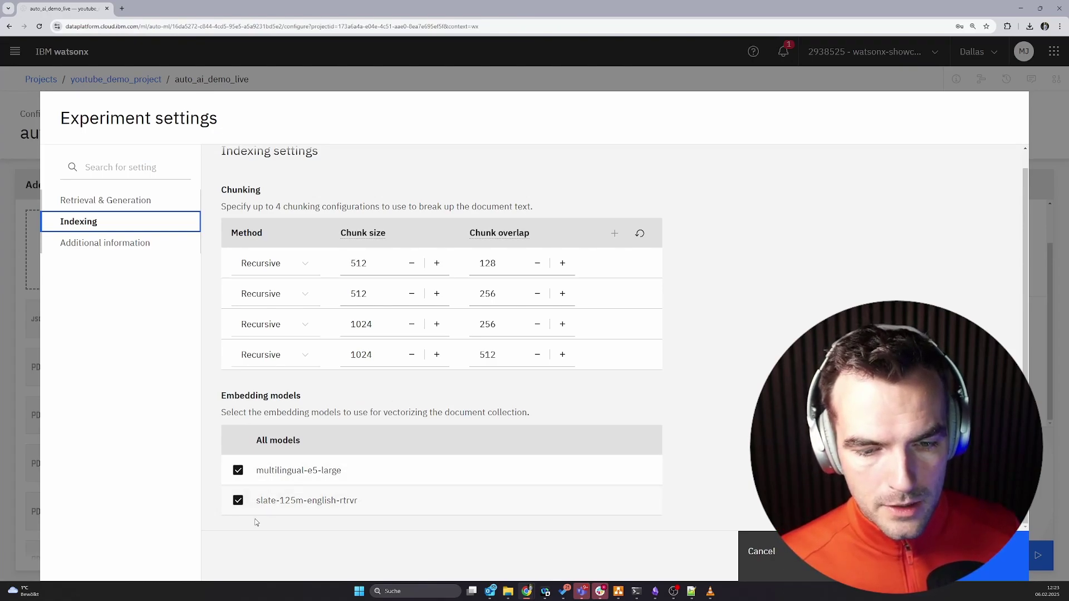
pyautogui.moveTo(342, 455)
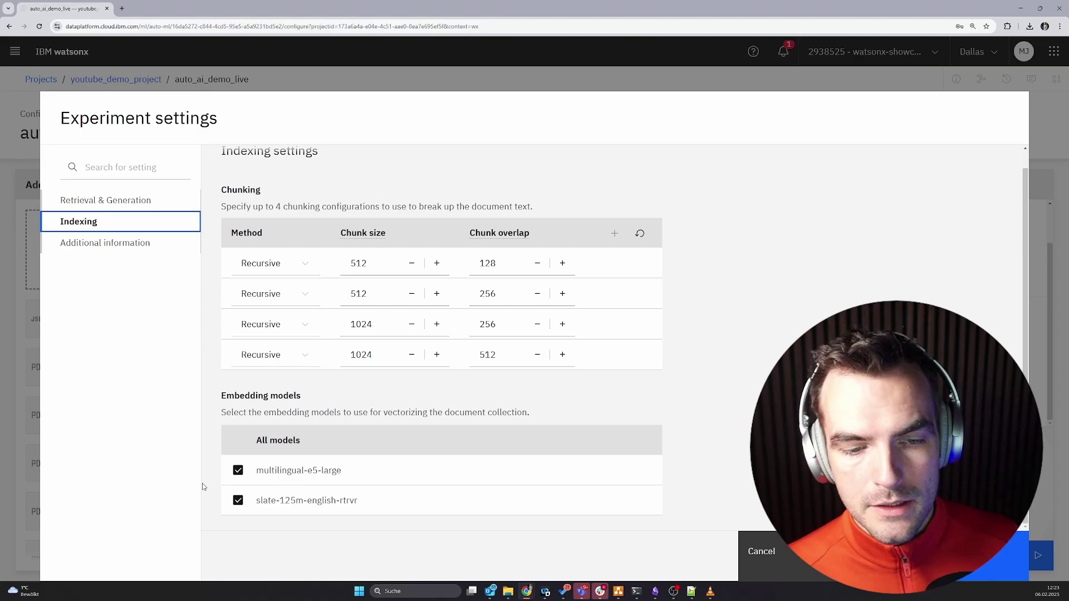
pyautogui.click(958, 551)
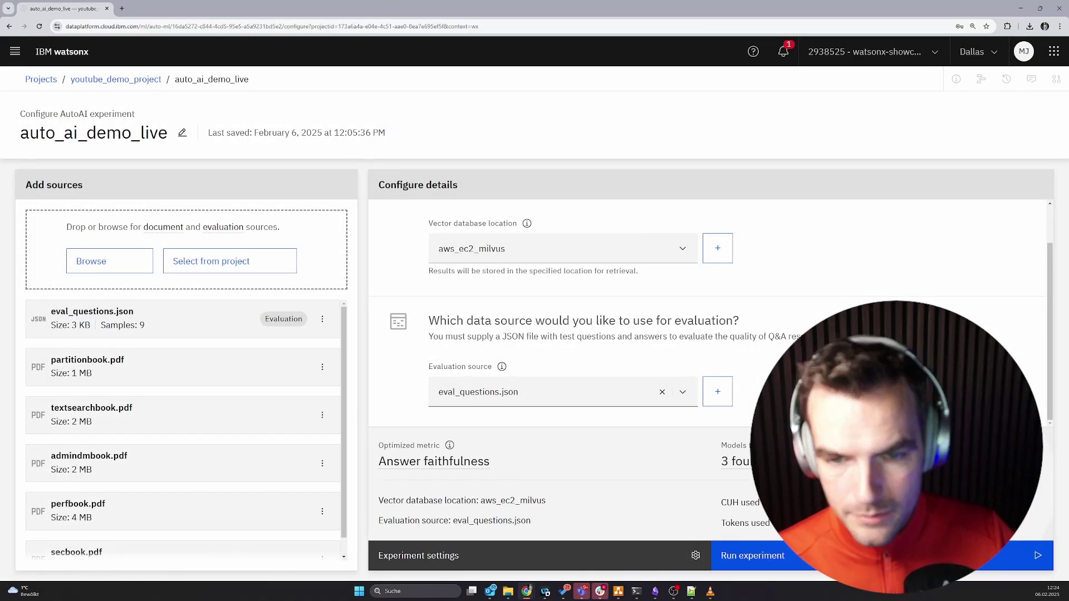
pyautogui.click(958, 555)
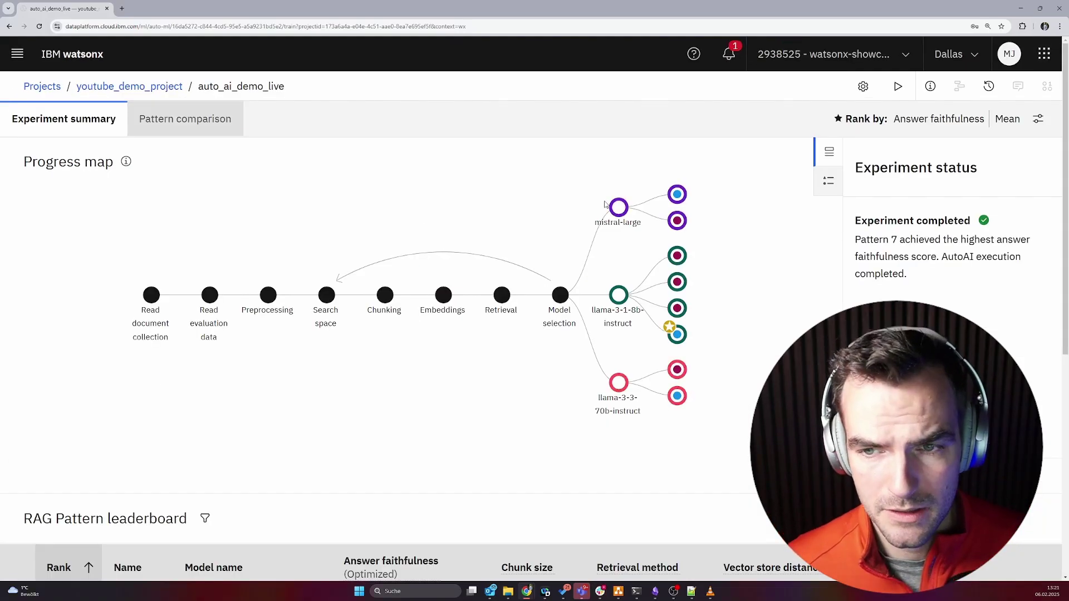
# Scroll to the RAG Pattern leaderboard: Pattern 7 leads at 0.781 answer faithfulness, Pattern 2 at 0.657.
pyautogui.scroll(-5, 521, 341)
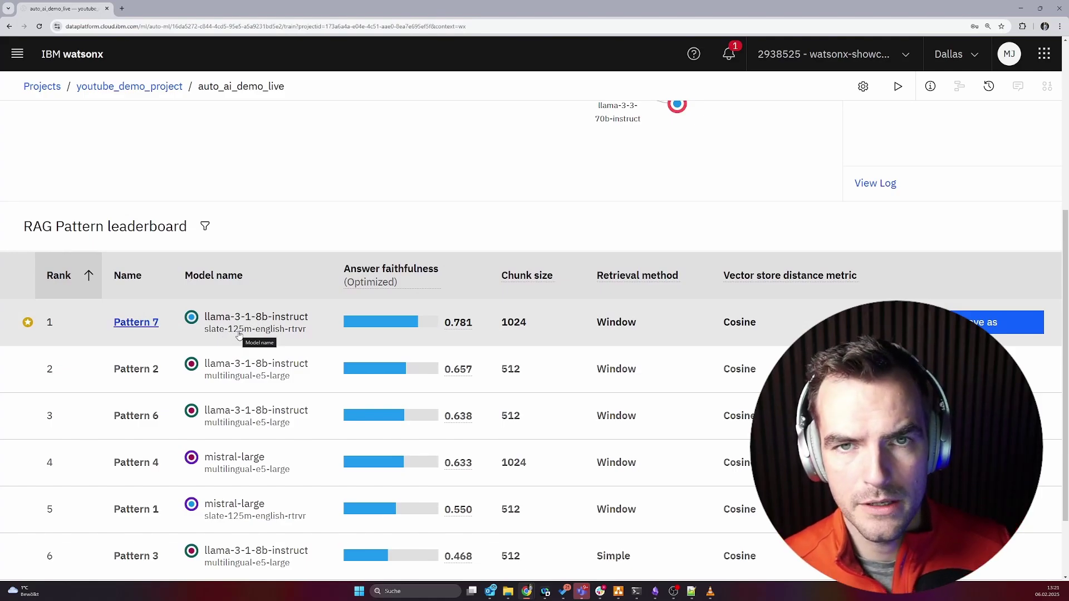
pyautogui.scroll(-1, 334, 337)
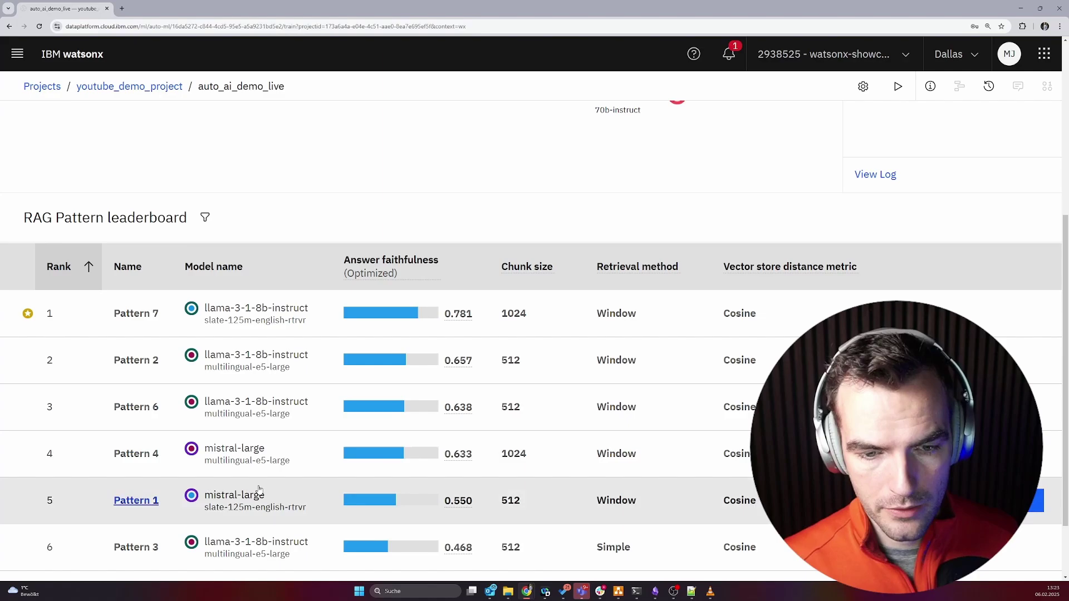
# Open top-ranked Pattern 7's details and scroll down to its sample questions.
pyautogui.click(292, 314)
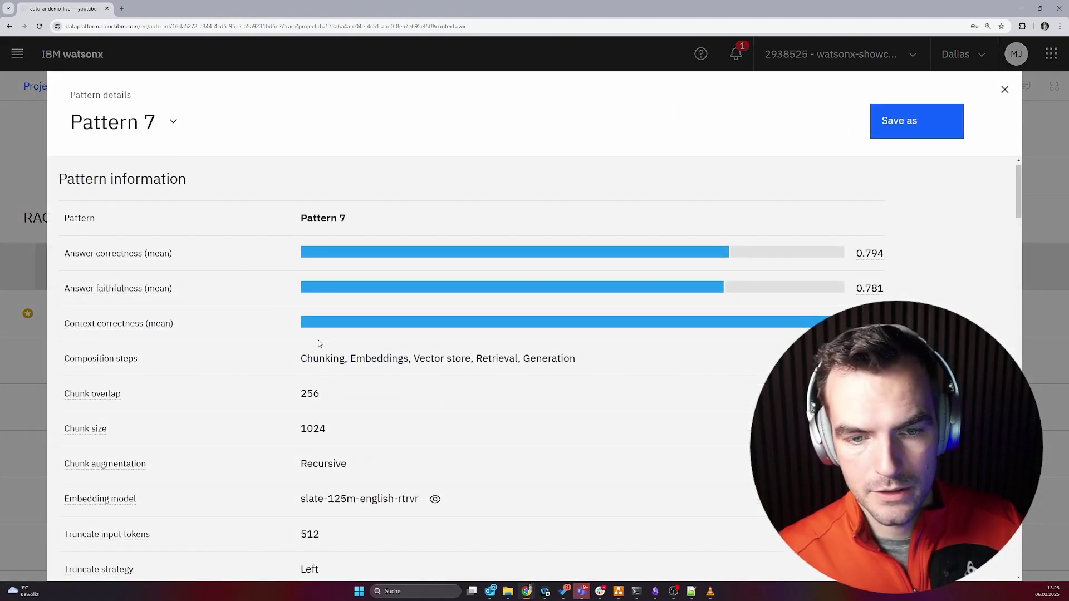
pyautogui.scroll(-1, 321, 342)
pyautogui.moveTo(84, 313)
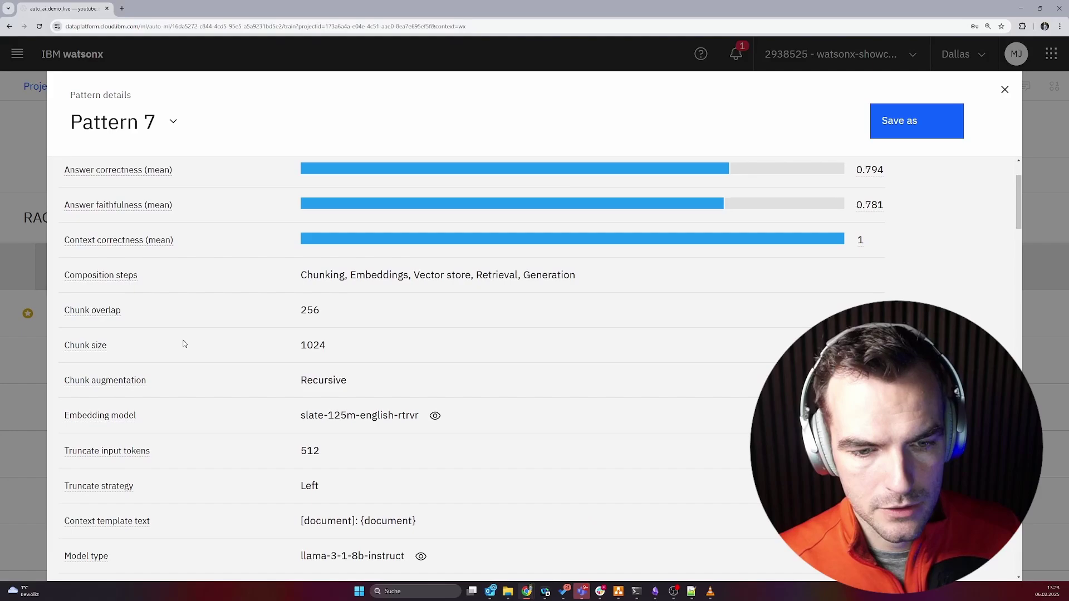
pyautogui.scroll(-5, 184, 344)
pyautogui.scroll(-7, 184, 344)
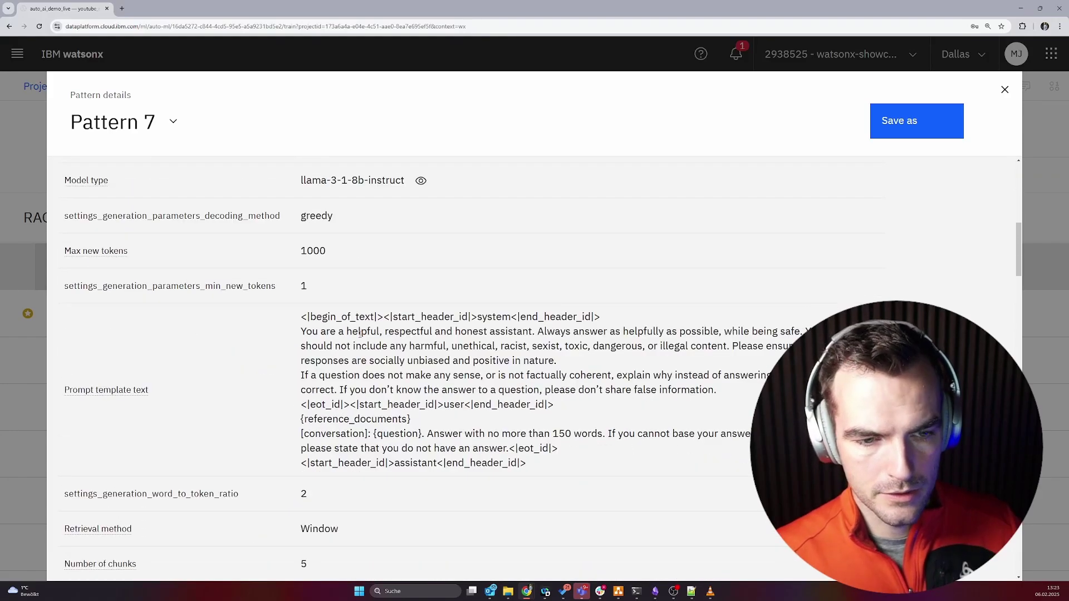
pyautogui.scroll(-10, 337, 413)
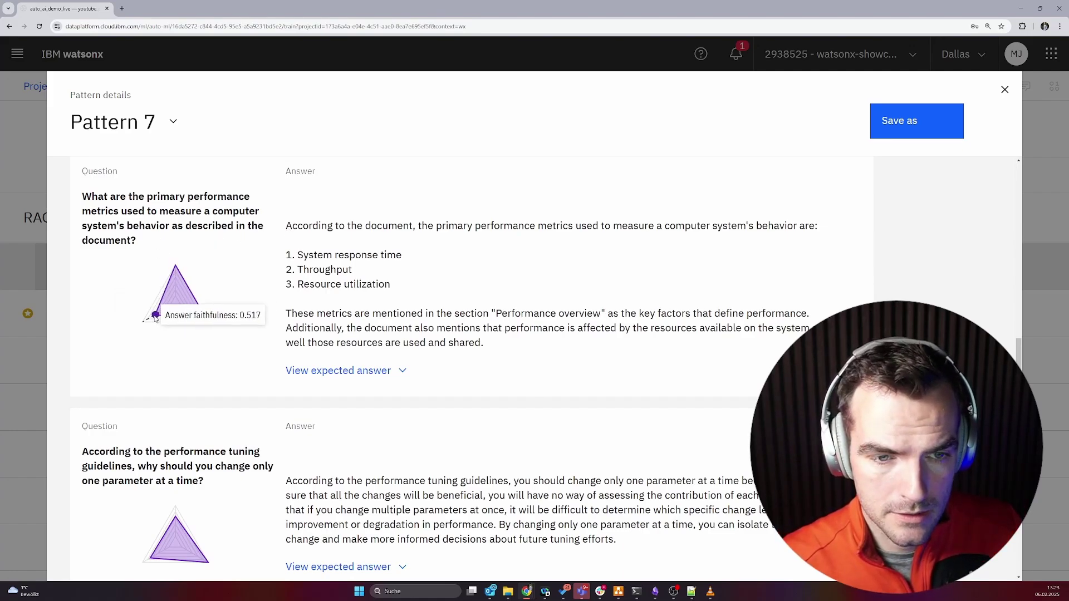
# Reveal the first question's expected answer and compare it with the generated answer's metrics.
pyautogui.moveTo(207, 322)
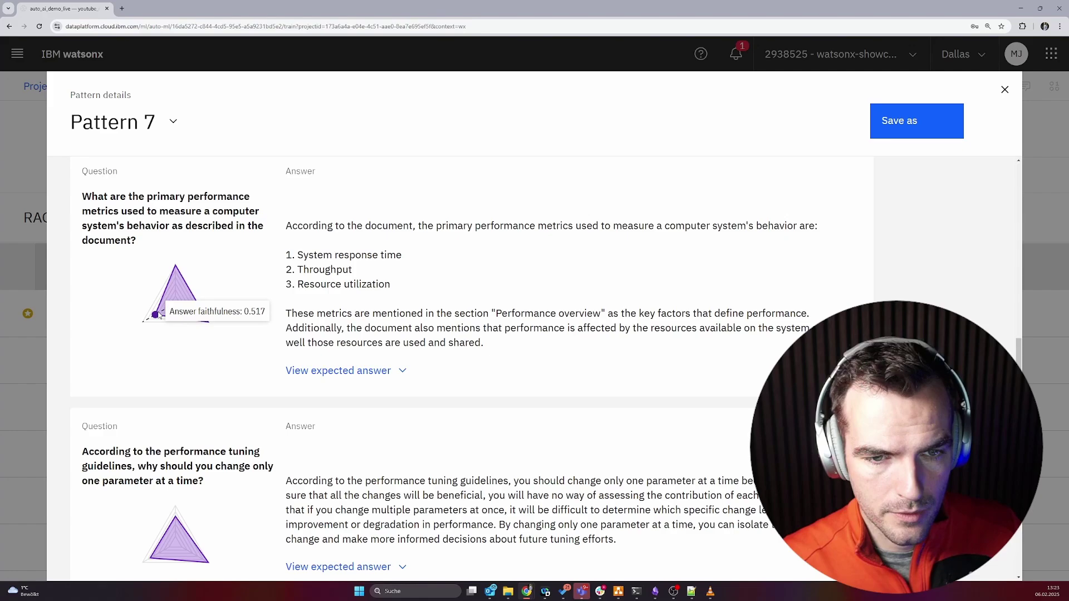
pyautogui.moveTo(177, 275)
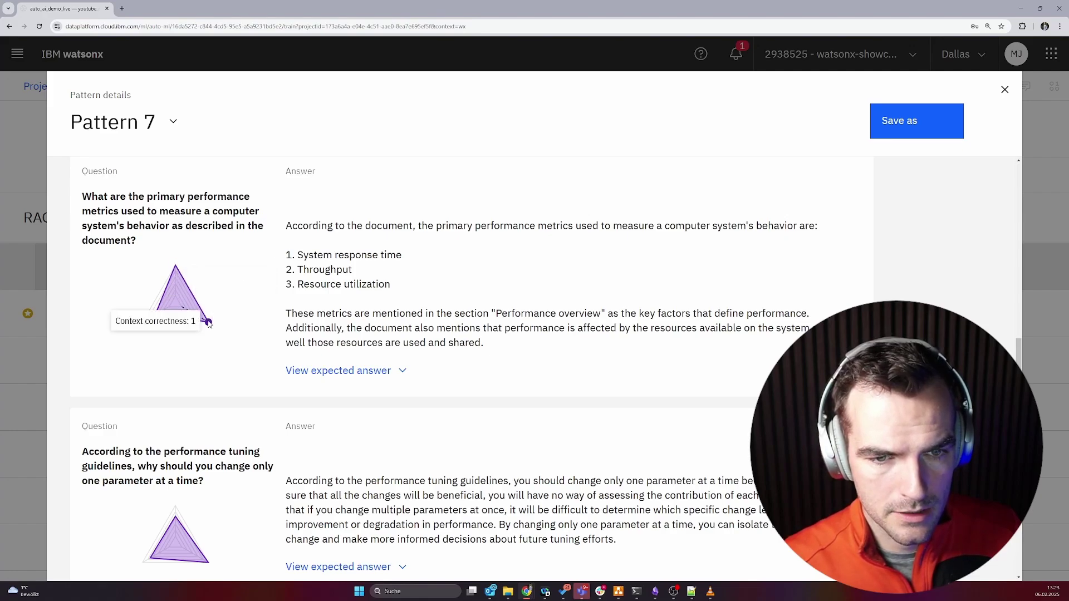
pyautogui.moveTo(346, 225); pyautogui.dragTo(346, 329)
pyautogui.click(361, 367)
pyautogui.click(361, 369)
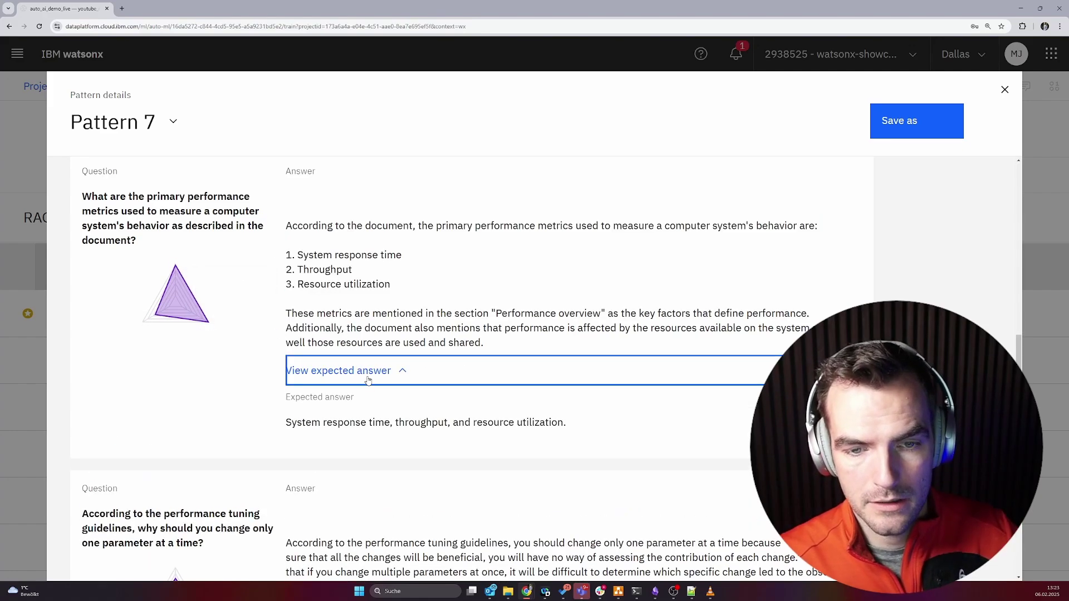
pyautogui.tripleClick(329, 422)
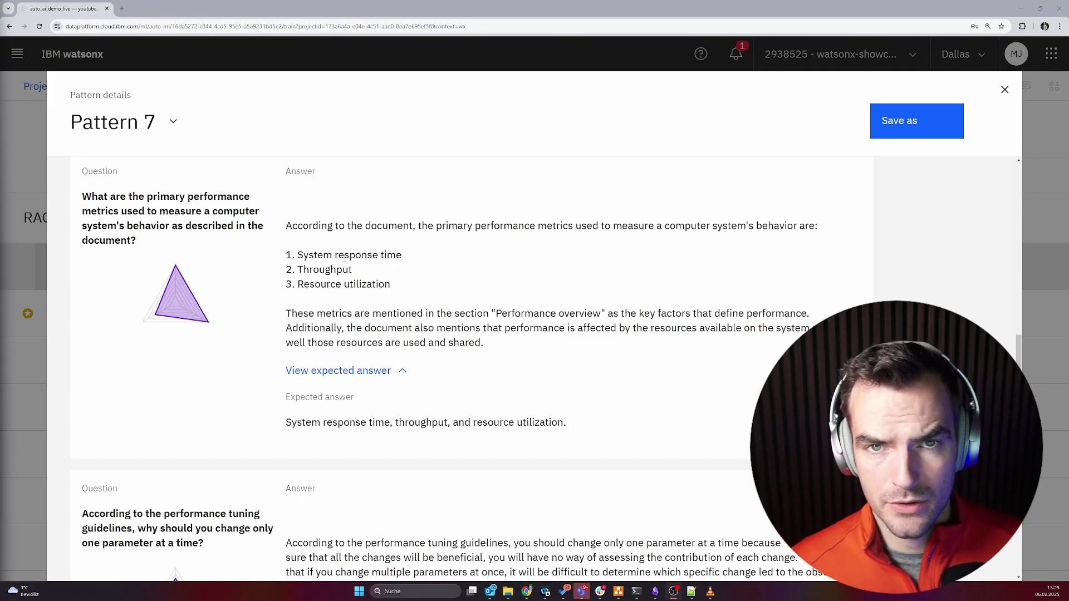
pyautogui.moveTo(336, 240); pyautogui.dragTo(344, 329)
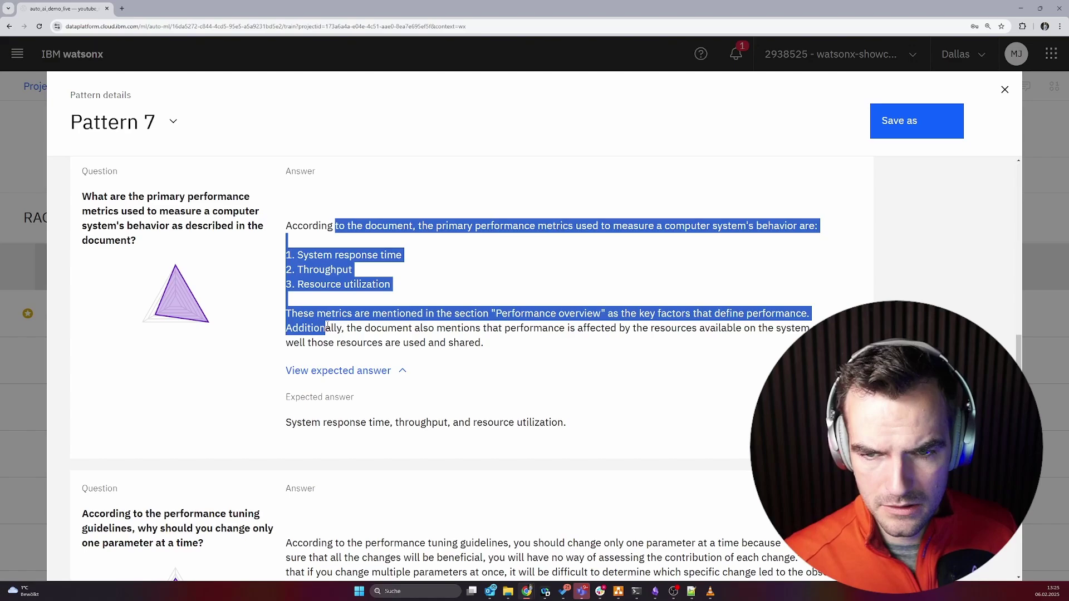
pyautogui.click(328, 327)
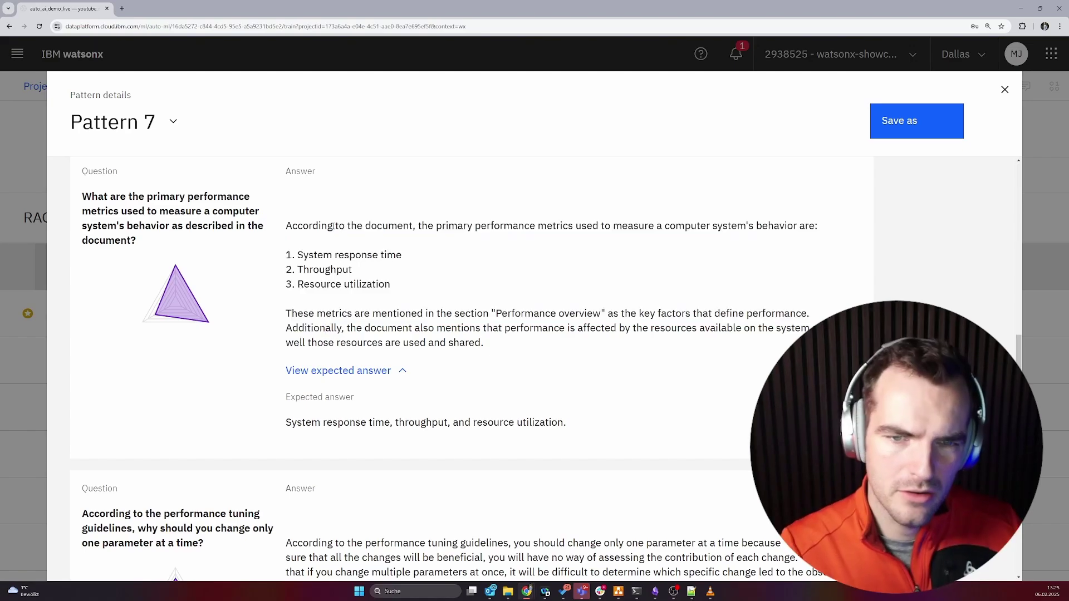
pyautogui.moveTo(334, 226); pyautogui.dragTo(341, 335)
pyautogui.click(341, 337)
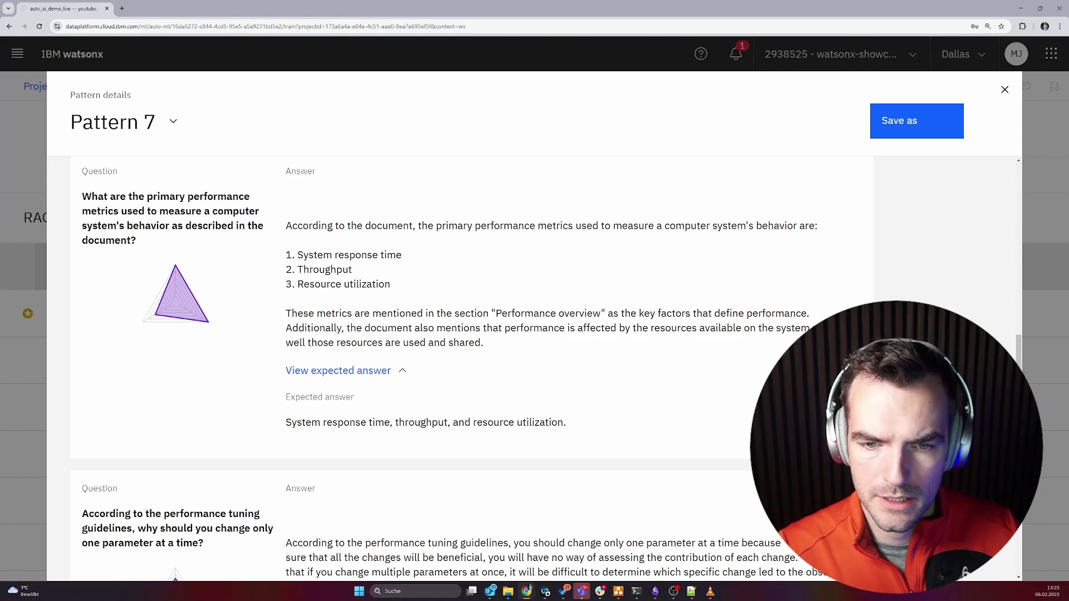
# Reveal the expected answer for the self-tuning memory question and review it.
pyautogui.scroll(-12, 420, 423)
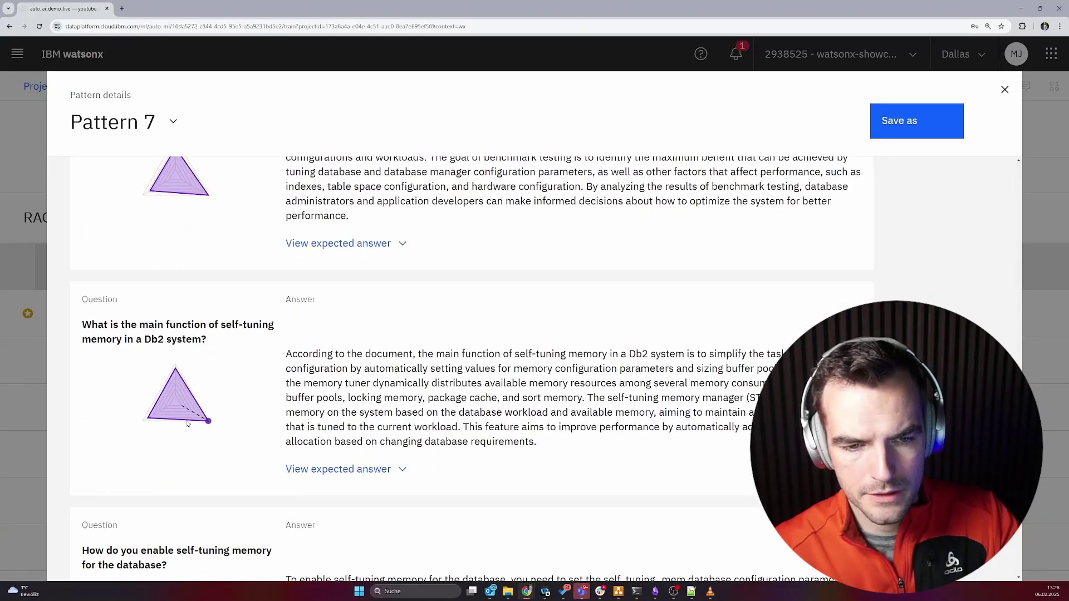
pyautogui.scroll(-1, 188, 423)
pyautogui.click(342, 449)
pyautogui.scroll(-7, 235, 410)
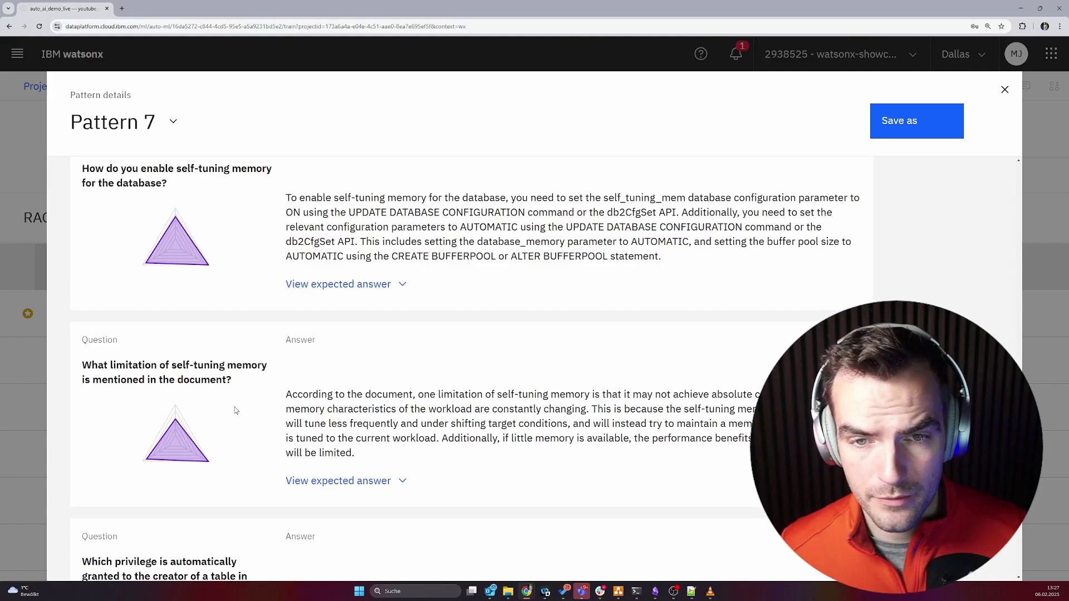
pyautogui.scroll(10, 235, 411)
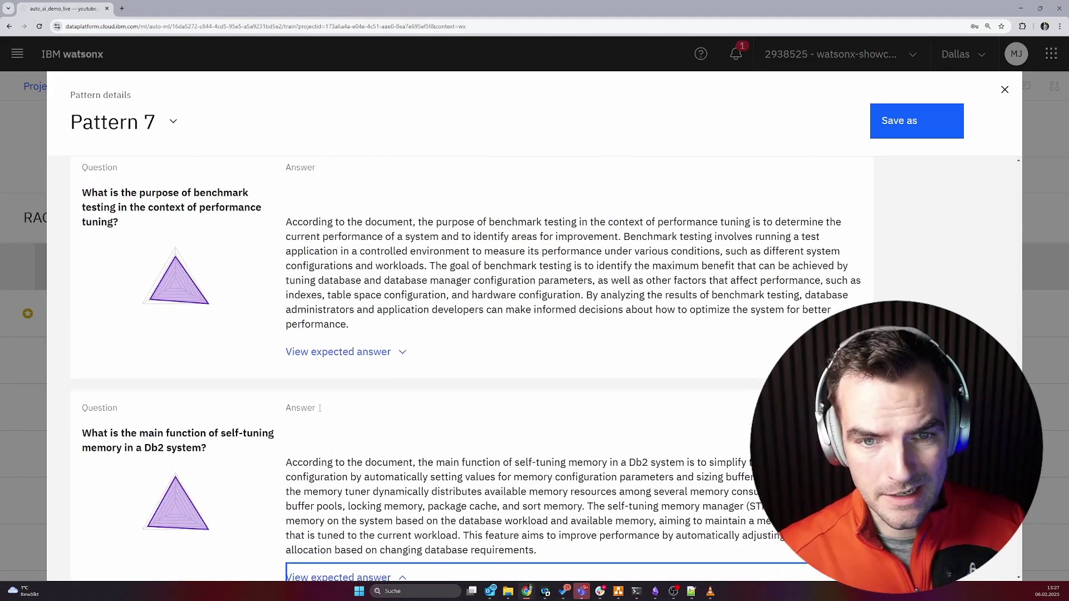
pyautogui.scroll(1, 320, 409)
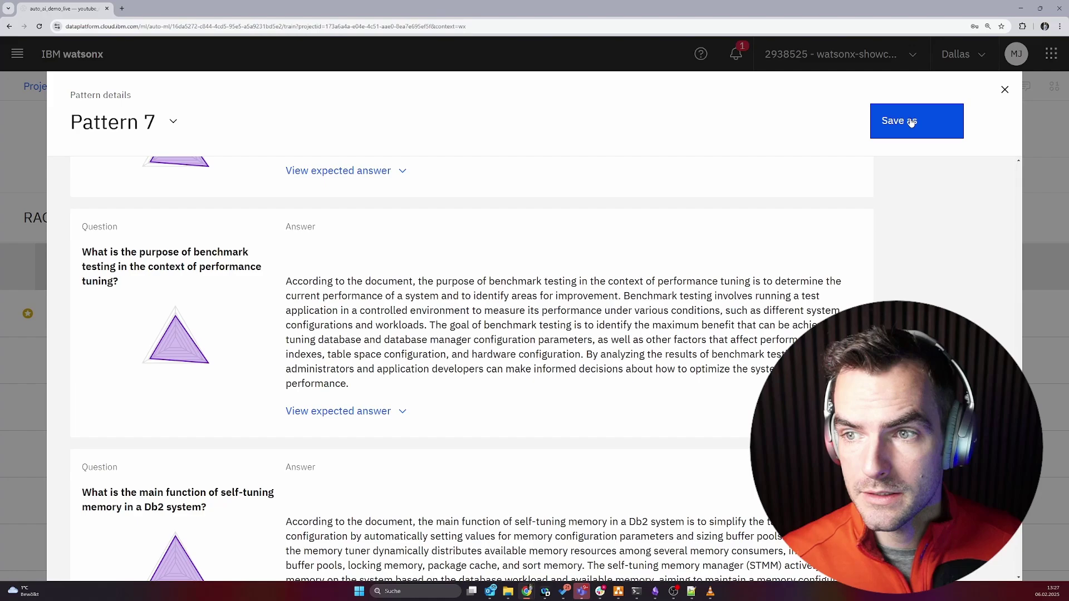
# Save Pattern 7's Retrieval and generation pipeline as an AI Service with the suggested name.
pyautogui.click(911, 123)
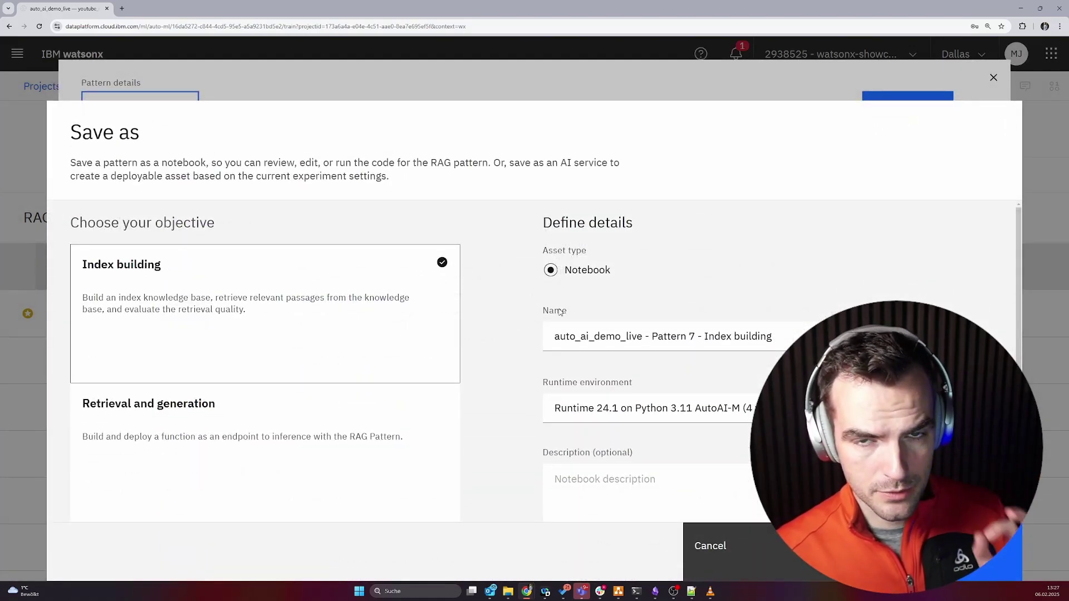
pyautogui.click(434, 430)
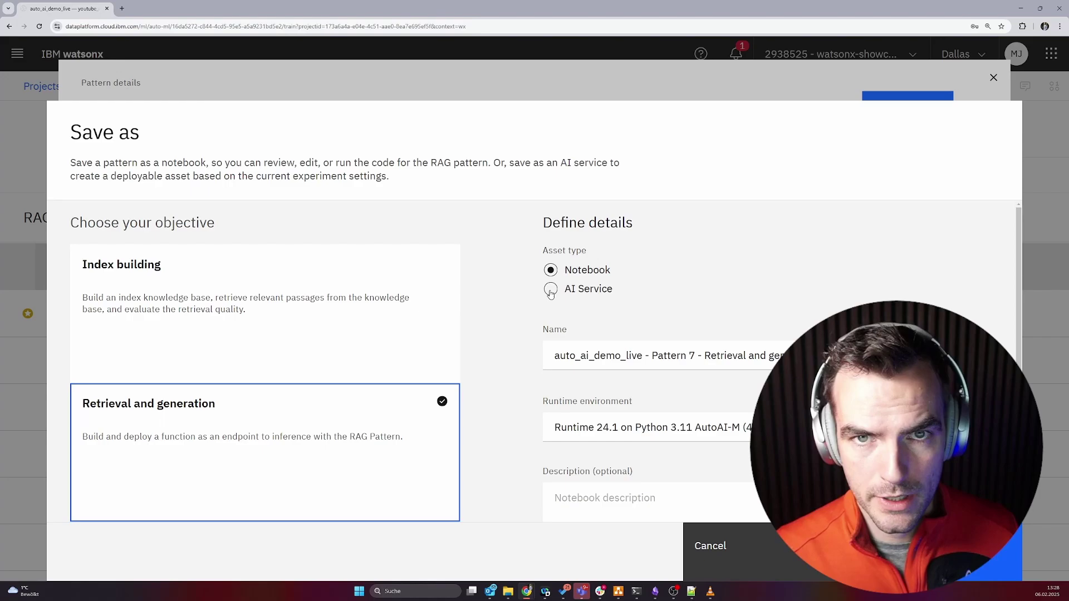
pyautogui.click(551, 290)
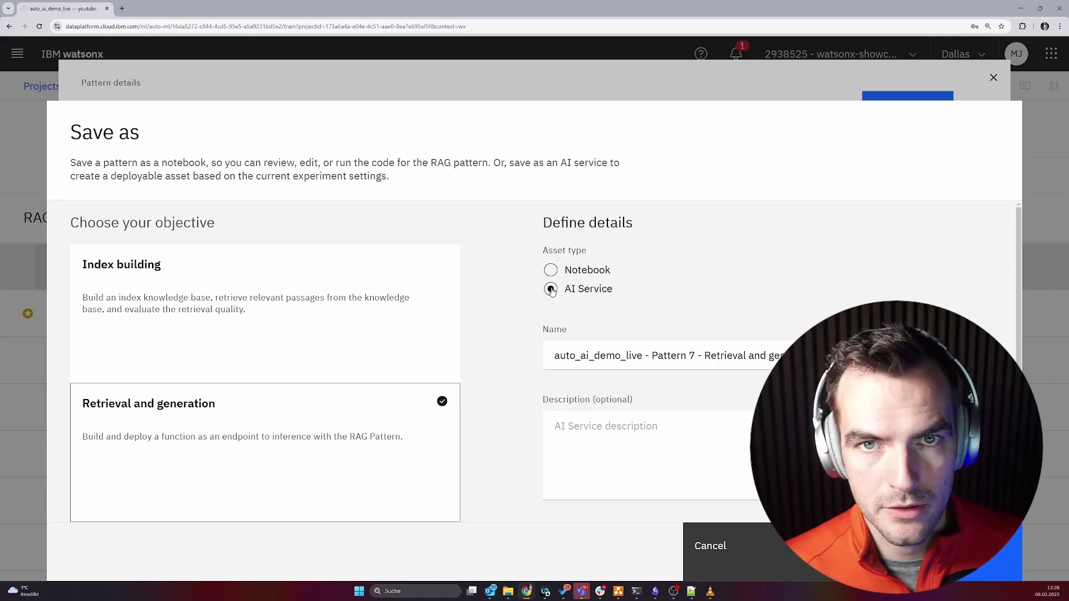
pyautogui.moveTo(652, 355); pyautogui.dragTo(791, 356)
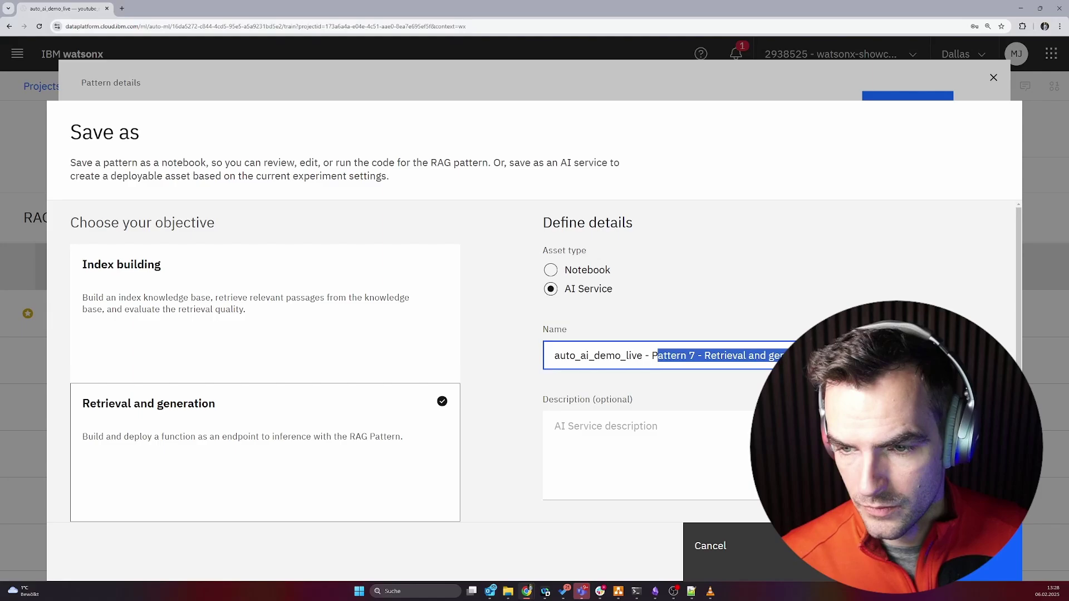
pyautogui.click(790, 355)
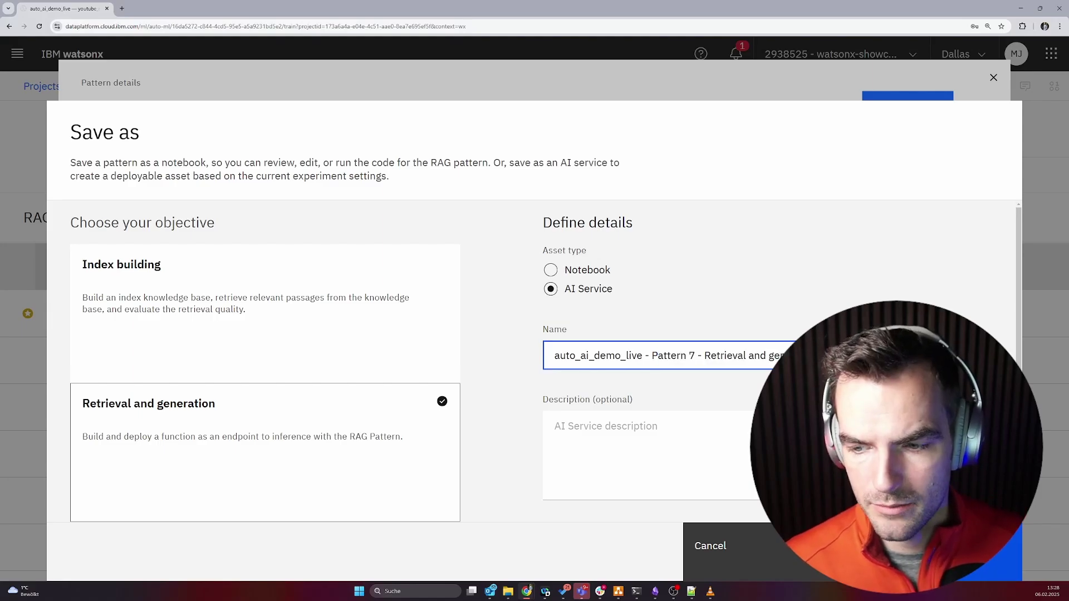
pyautogui.press('Return')
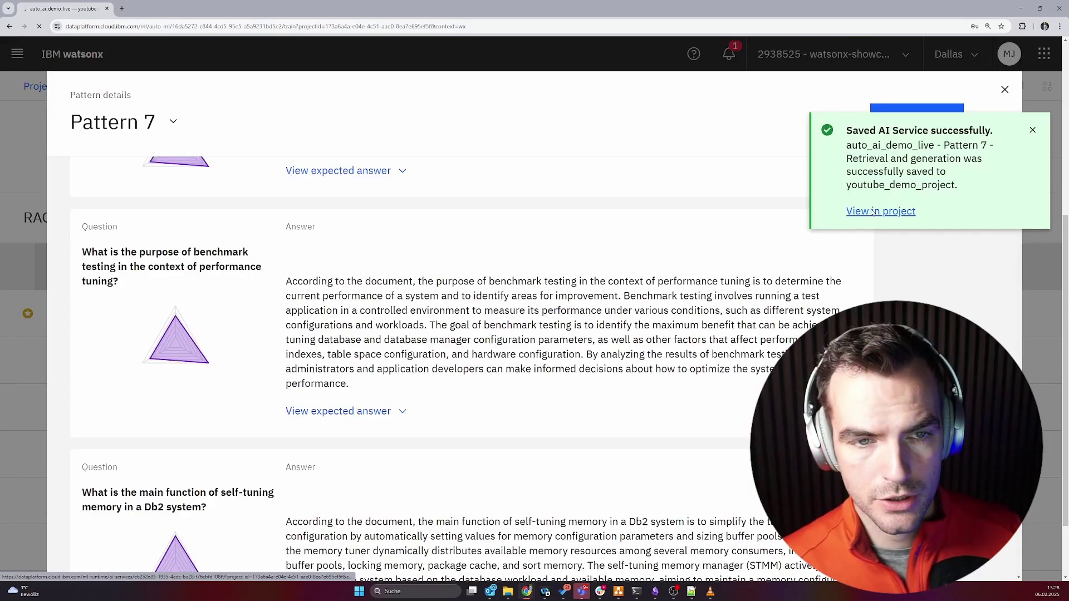
# Open the saved AI service and review its code, including the inference function's input payload.
pyautogui.click(873, 211)
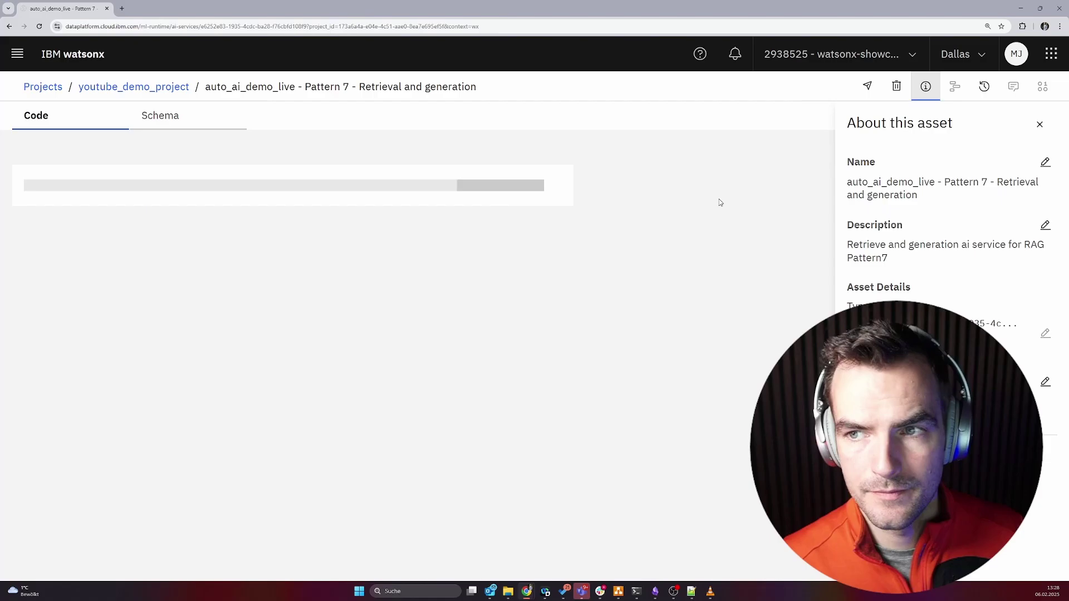
pyautogui.moveTo(208, 184); pyautogui.dragTo(199, 229)
pyautogui.click(199, 235)
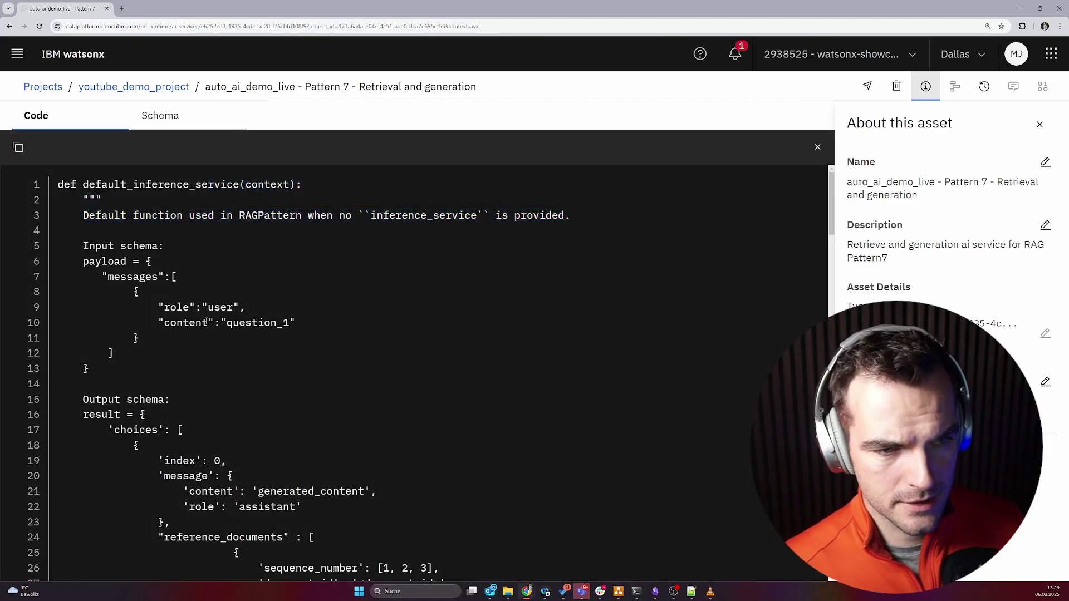
pyautogui.scroll(-5, 205, 320)
pyautogui.scroll(-11, 205, 328)
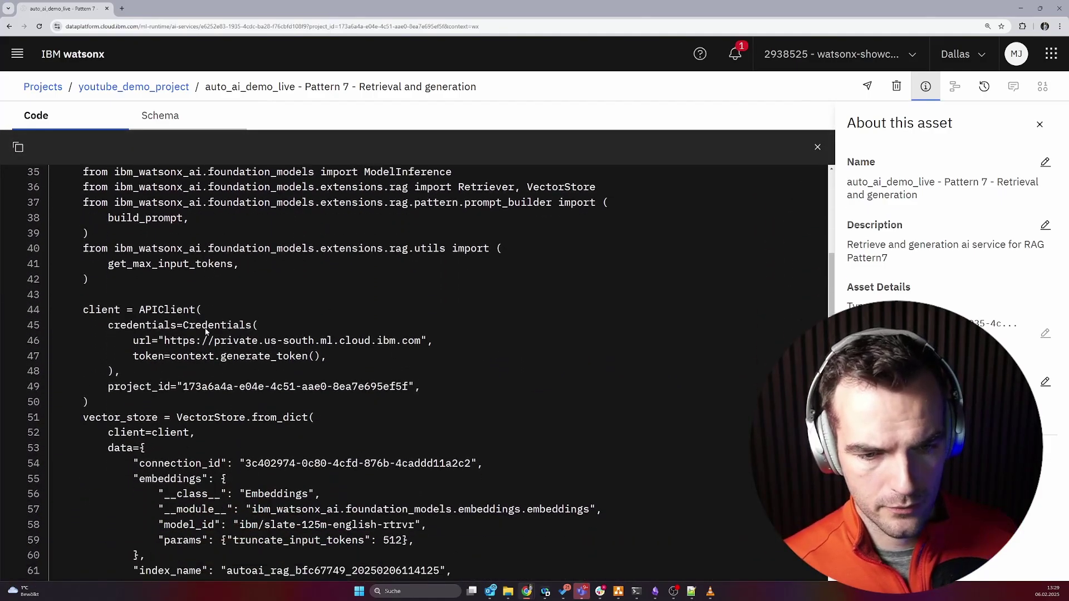
pyautogui.scroll(-5, 209, 341)
pyautogui.scroll(20, 209, 365)
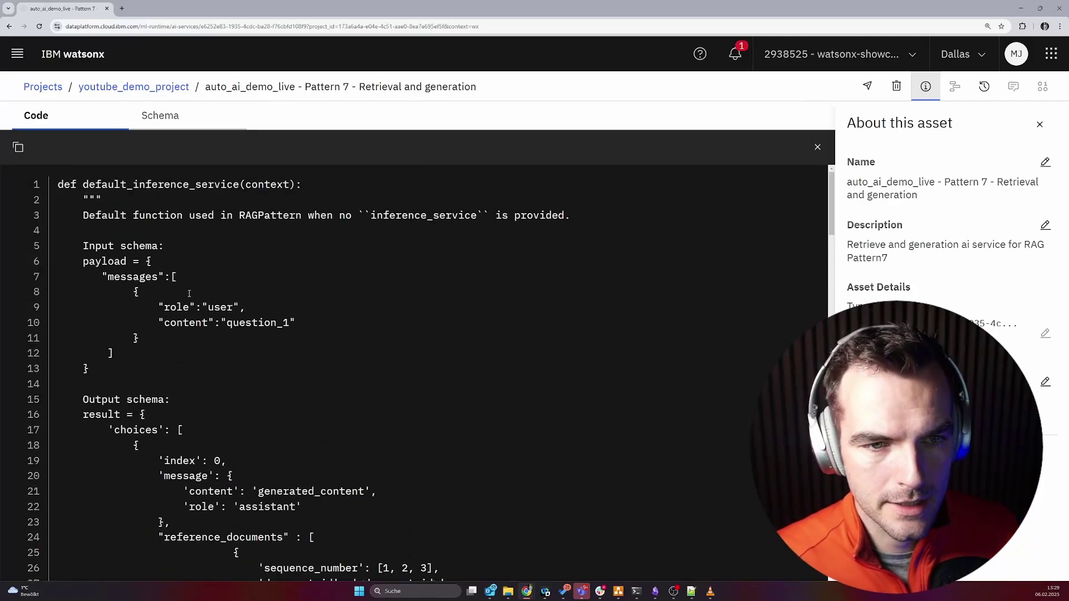
pyautogui.moveTo(135, 186); pyautogui.dragTo(128, 263)
pyautogui.click(127, 267)
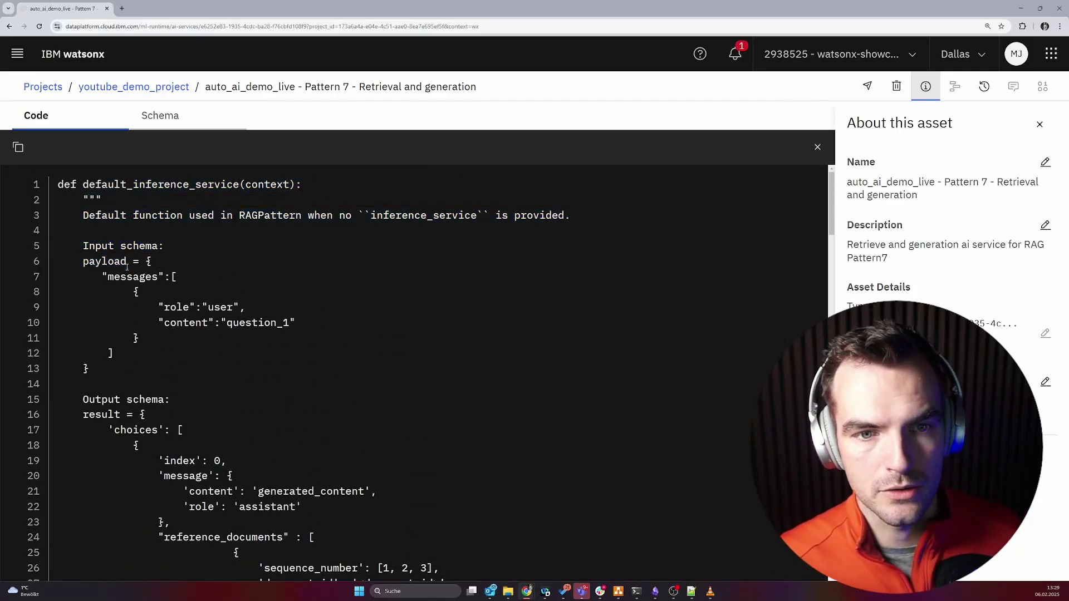
# Promote the AI service to the demo deployment space and go to that space.
pyautogui.click(867, 85)
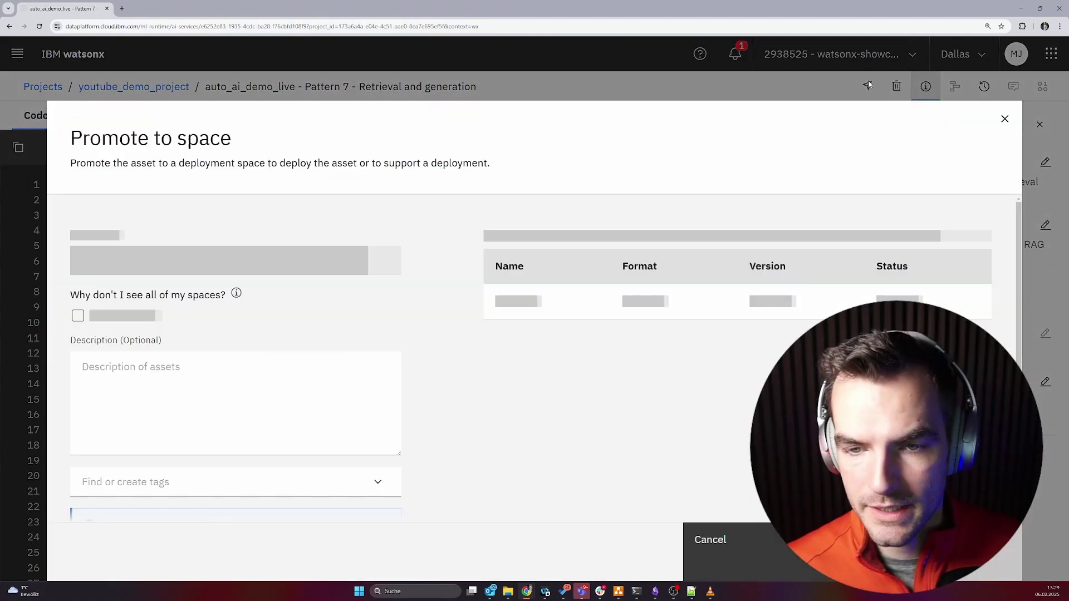
pyautogui.click(231, 264)
pyautogui.click(230, 320)
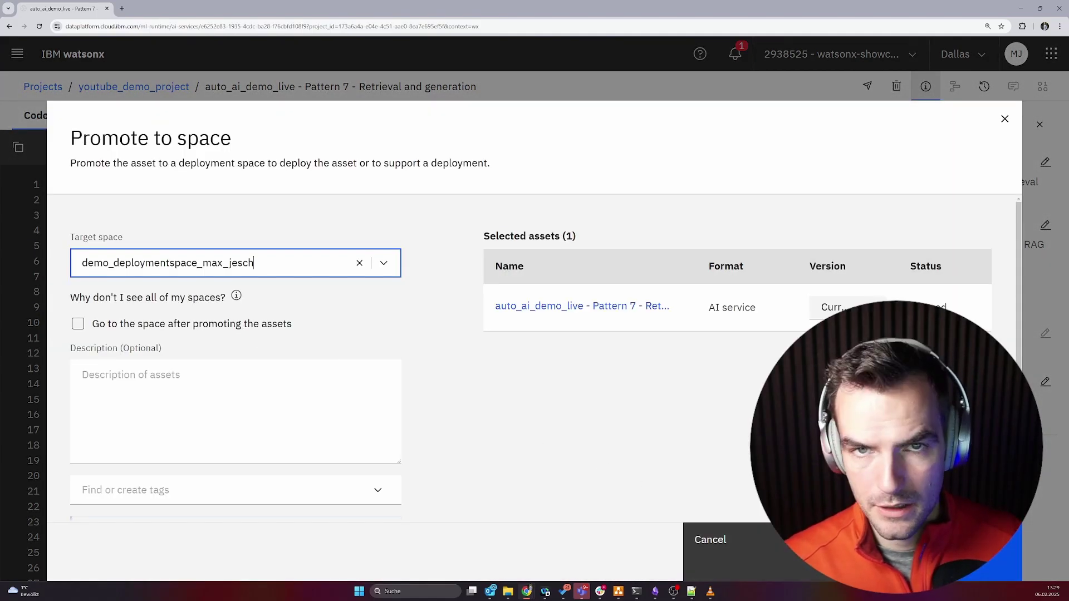
pyautogui.click(936, 551)
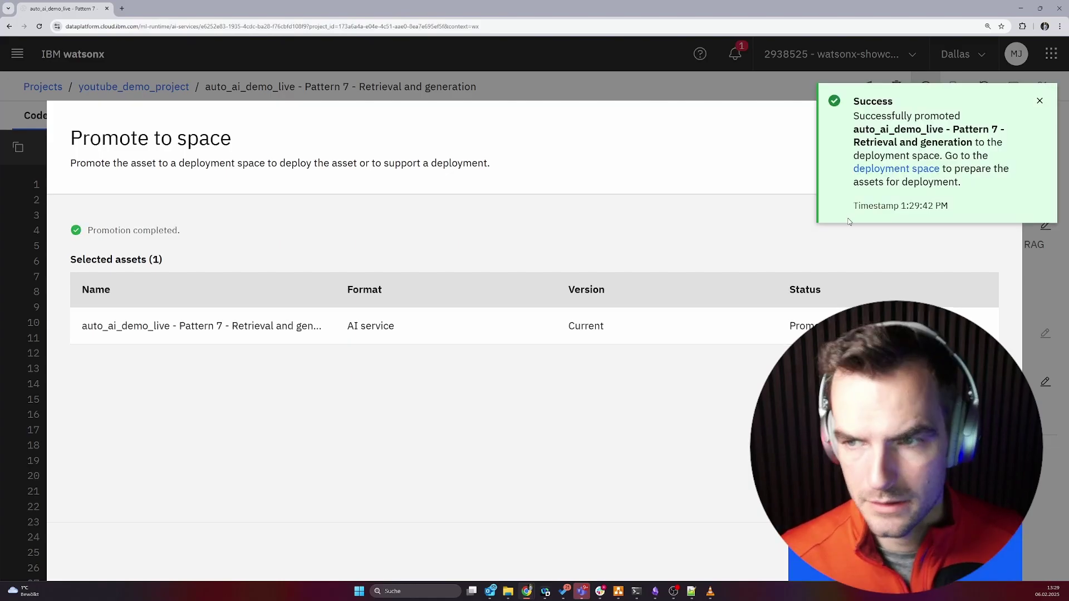
pyautogui.click(889, 169)
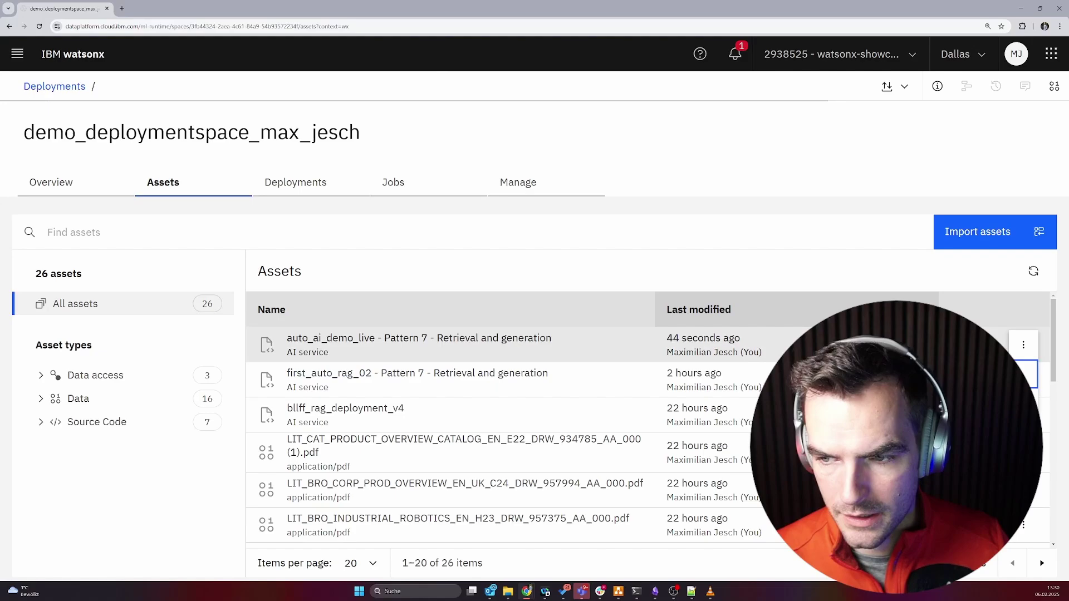
# Create an online deployment named first_auto_rag_02Pattern7 with serving name first_auto_rag_02pattern7.
pyautogui.click(997, 375)
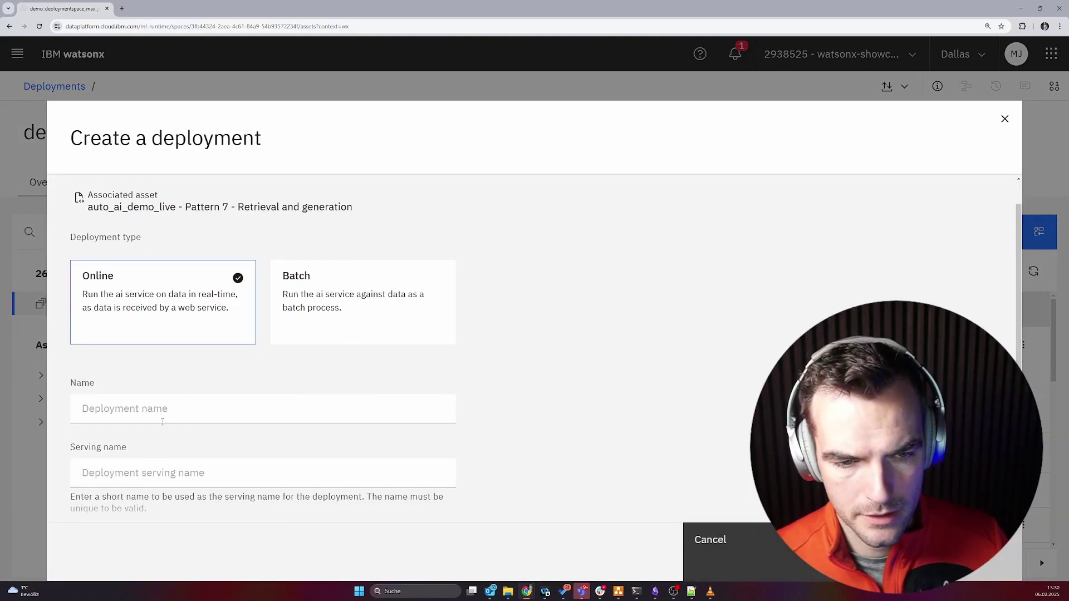
pyautogui.click(178, 415)
pyautogui.click(206, 450)
pyautogui.click(211, 443)
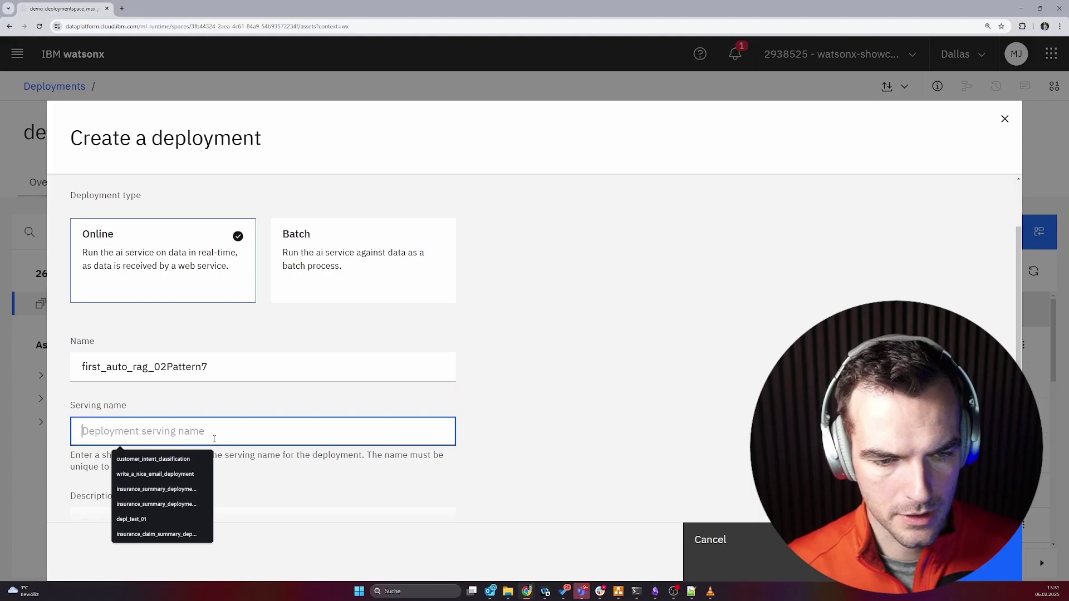
pyautogui.click(175, 474)
pyautogui.press('BackSpace')
pyautogui.write('p')
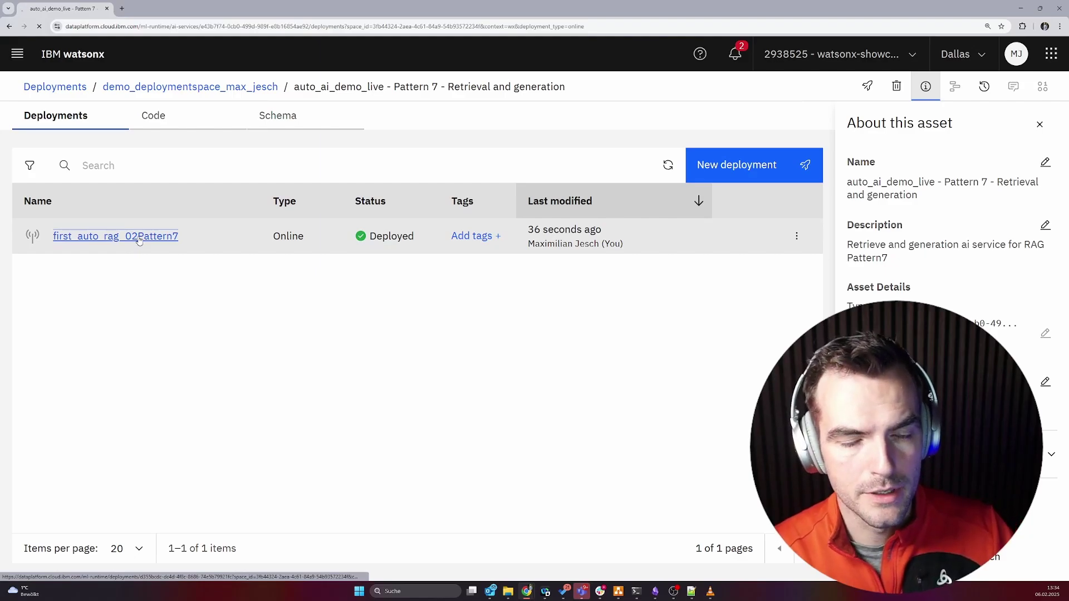
# Open the new deployment and view its JavaScript and Python code snippets.
pyautogui.click(140, 237)
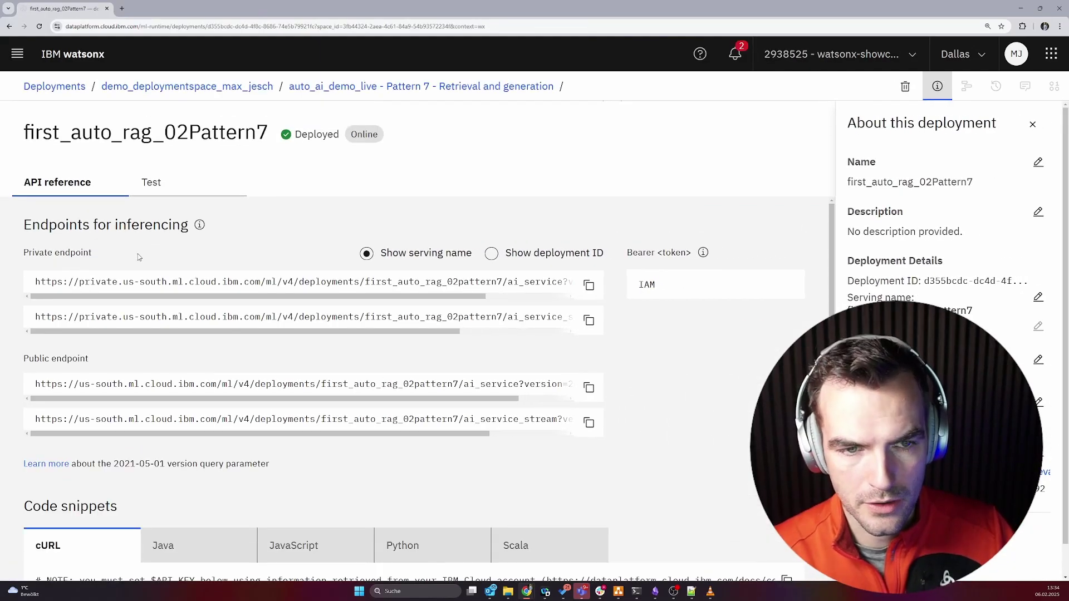
pyautogui.scroll(-3, 273, 483)
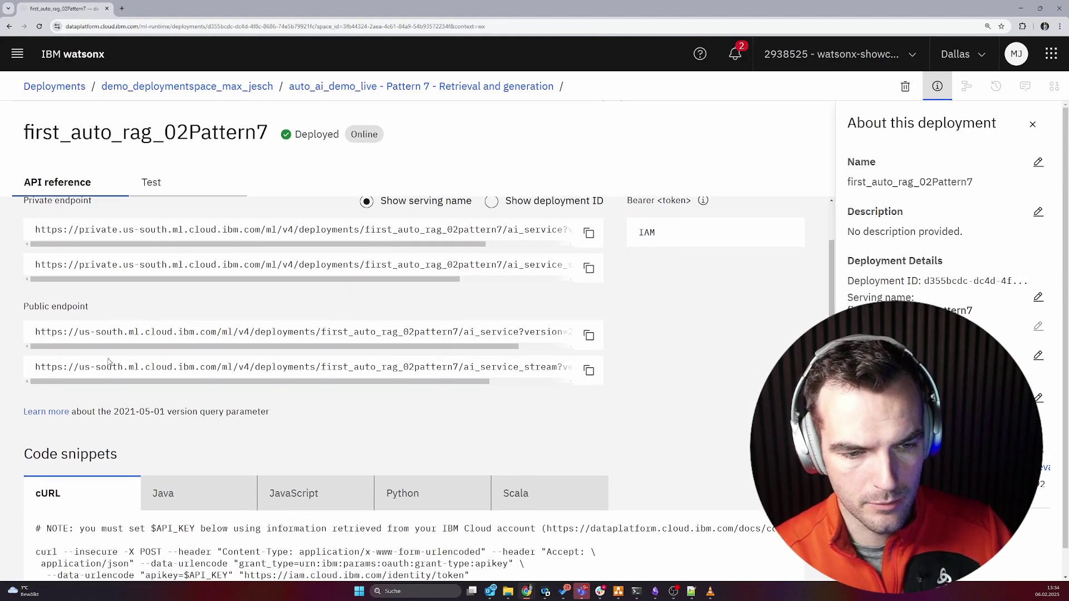
pyautogui.click(341, 415)
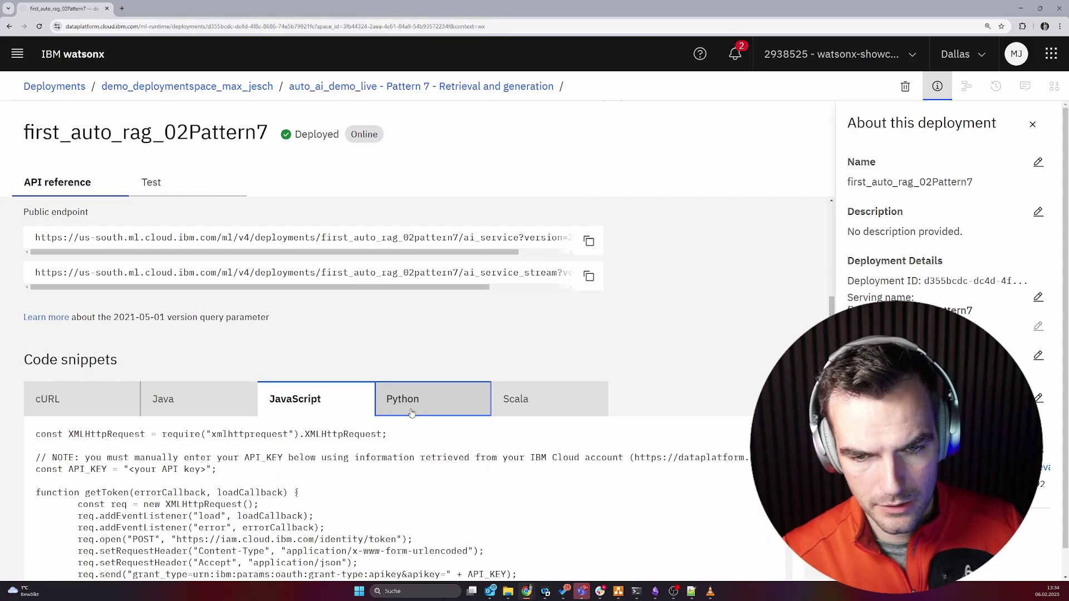
pyautogui.click(413, 413)
pyautogui.scroll(-1, 347, 458)
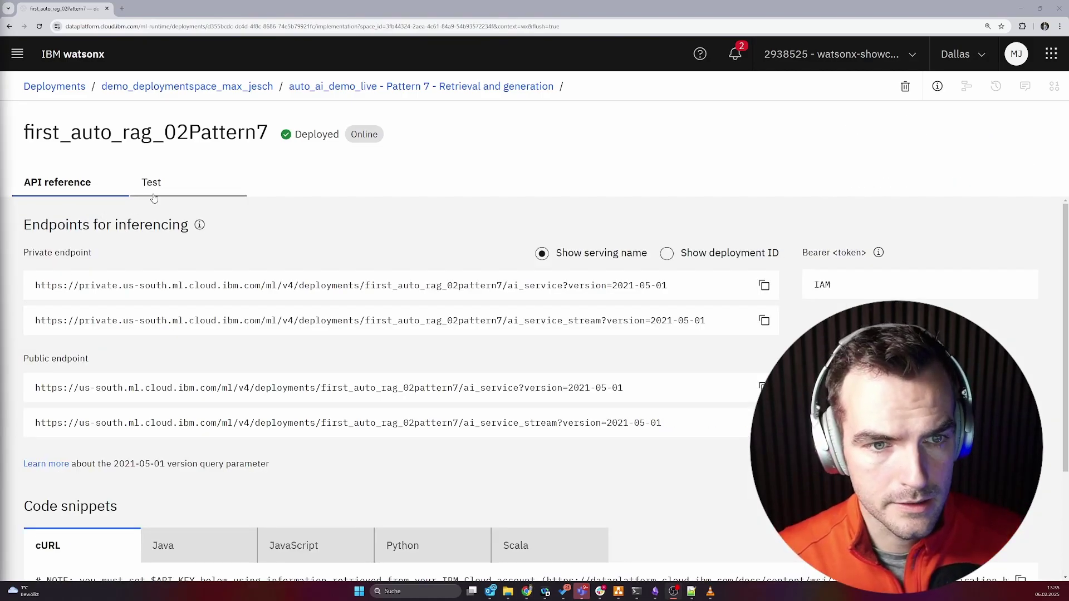
# Test the deployment with role user and question 'how do I improve the performance?'.
pyautogui.click(157, 188)
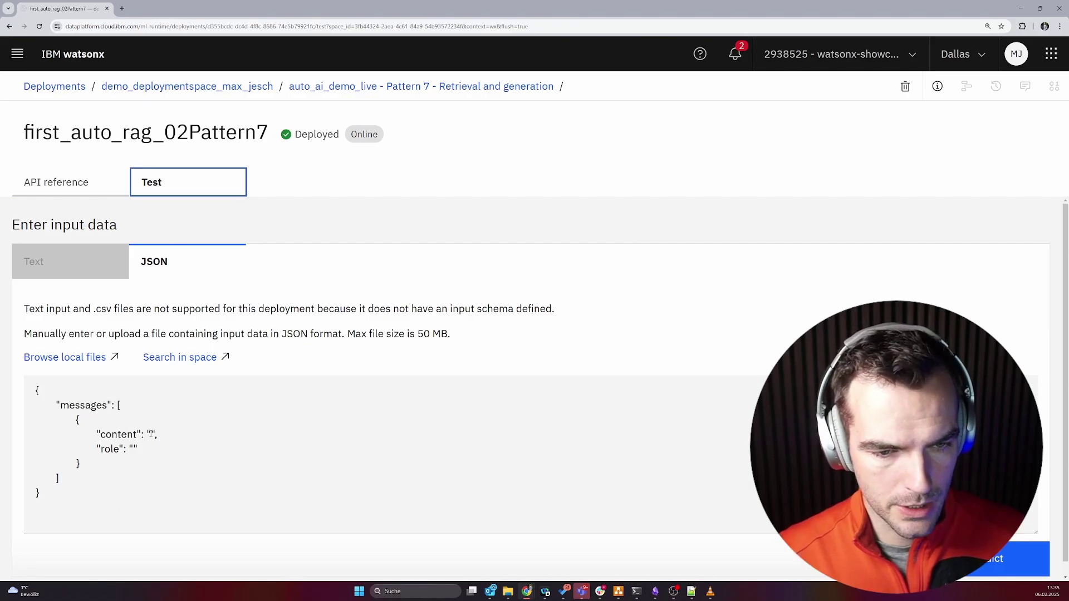
pyautogui.click(150, 434)
pyautogui.write('how do I improve the performance')
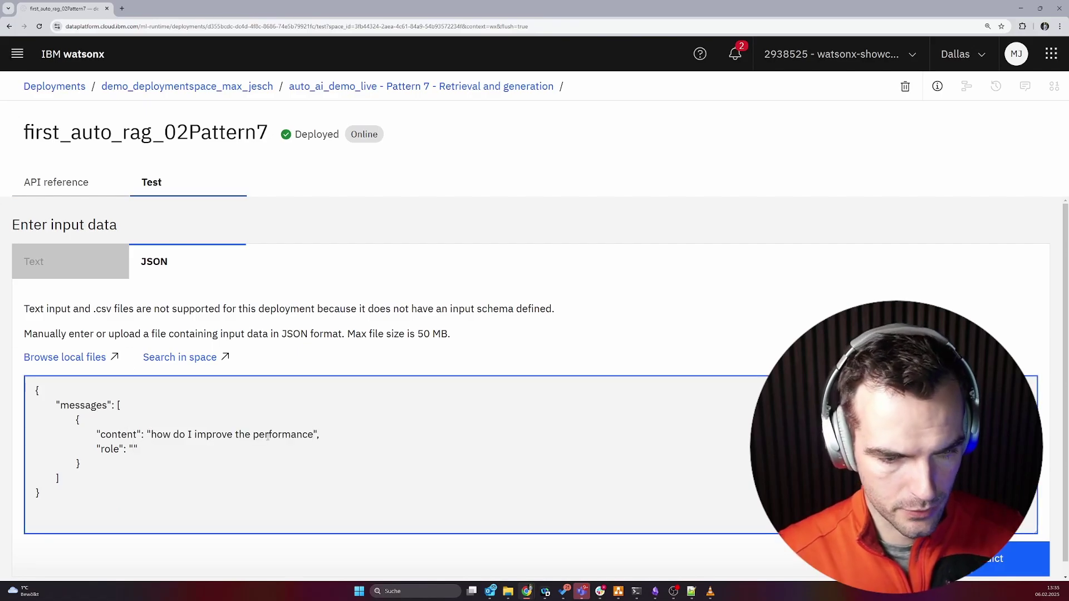
pyautogui.write('user')
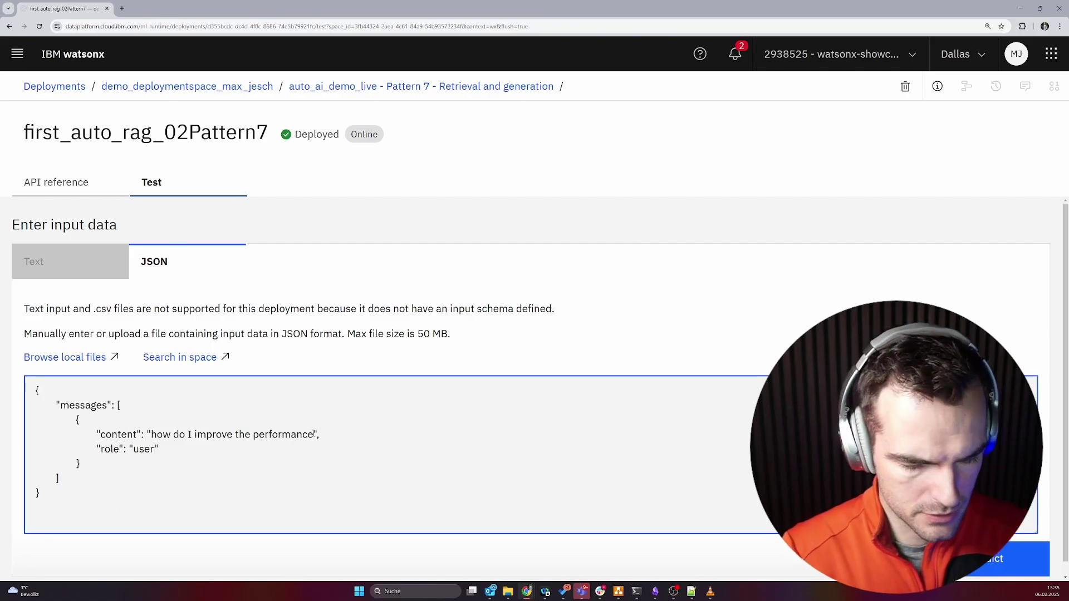
pyautogui.click(315, 434)
pyautogui.write('?')
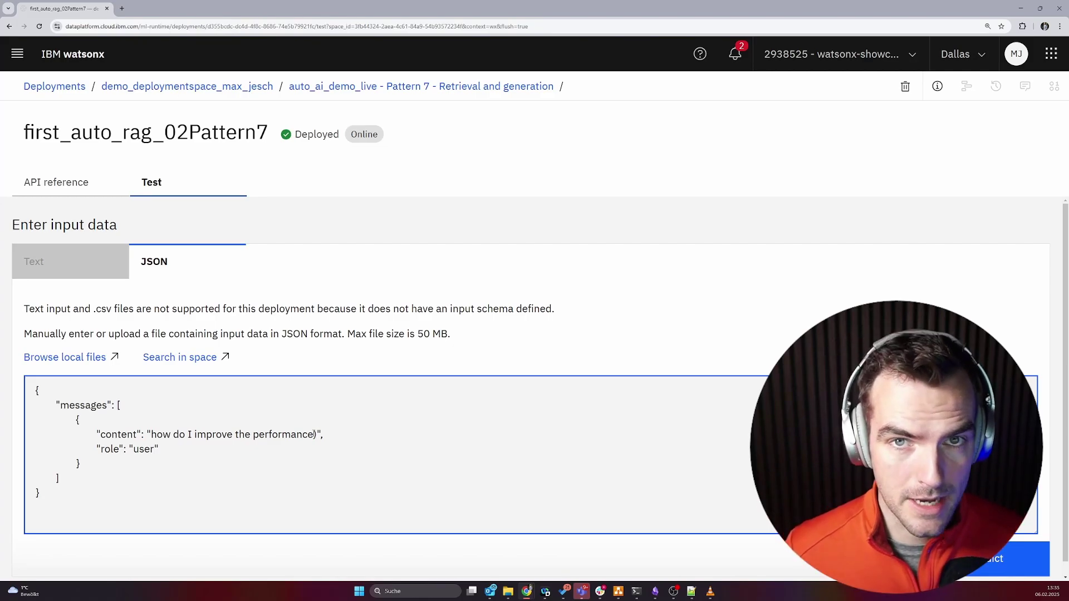
pyautogui.click(1025, 559)
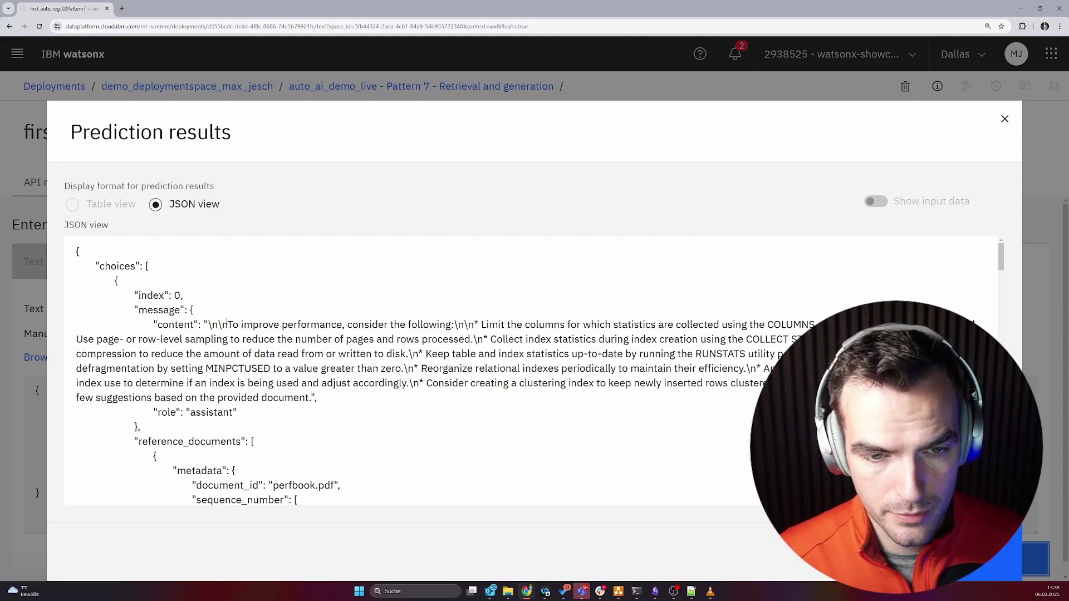
# Review the generated answer and its perfbook.pdf sources and page content, then close the results.
pyautogui.moveTo(228, 325); pyautogui.dragTo(313, 398)
pyautogui.scroll(-3, 313, 397)
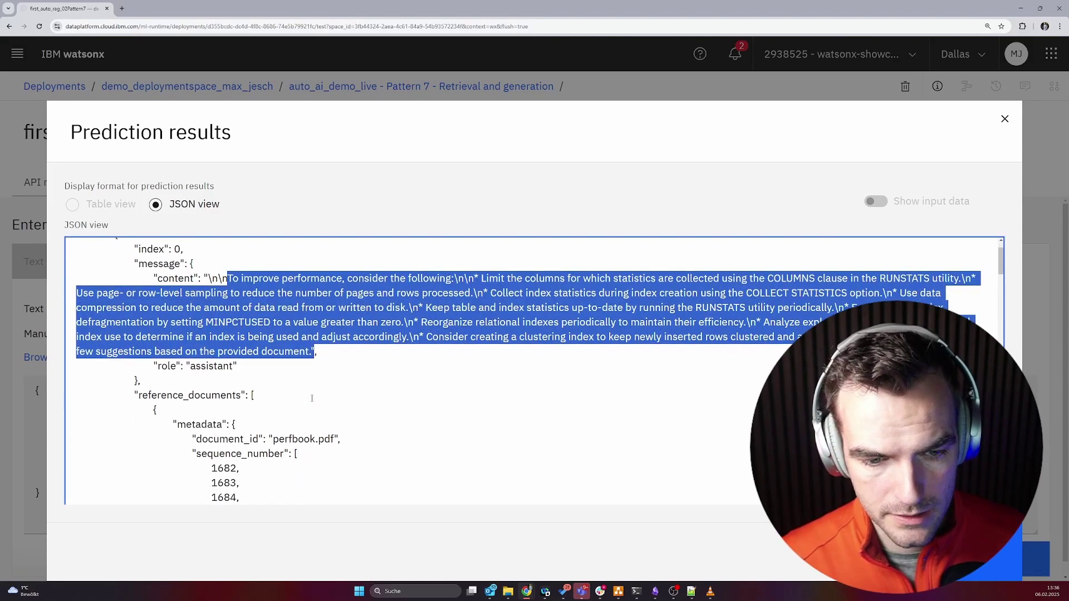
pyautogui.click(211, 374)
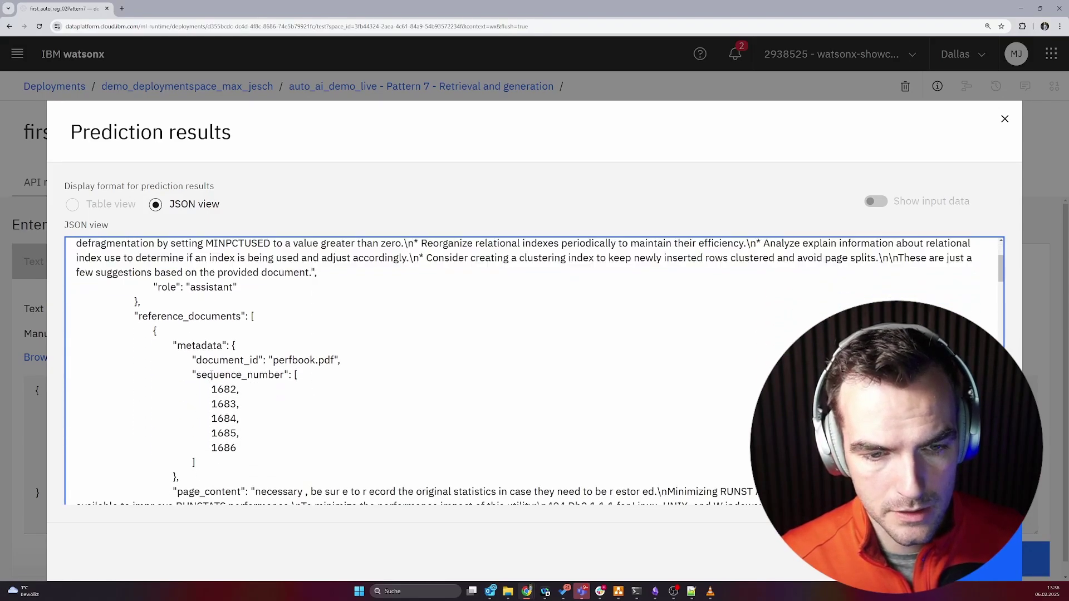
pyautogui.doubleClick(278, 360)
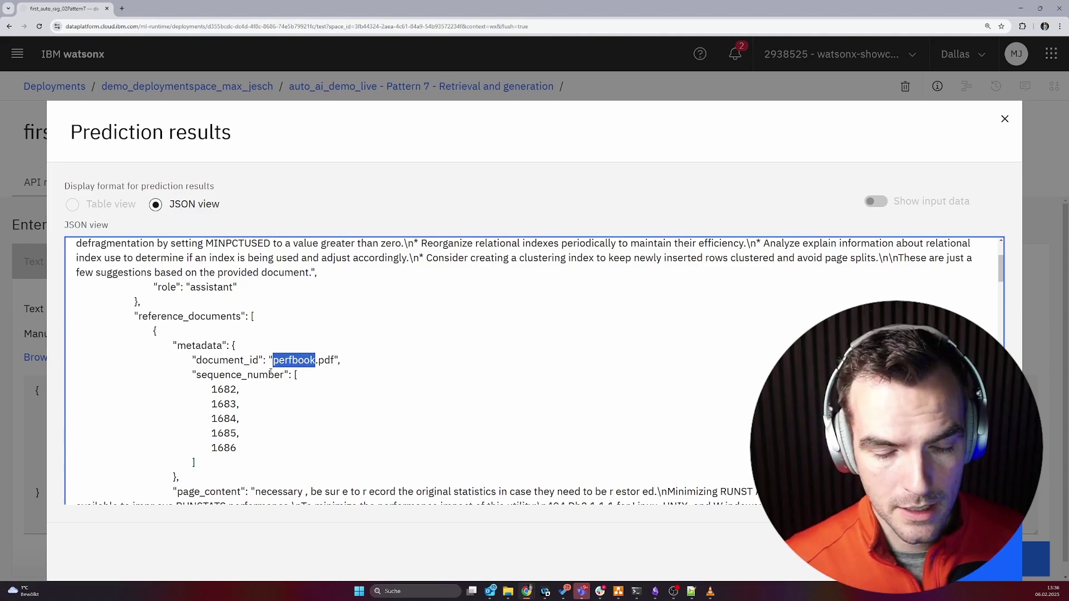
pyautogui.moveTo(224, 404); pyautogui.dragTo(224, 419)
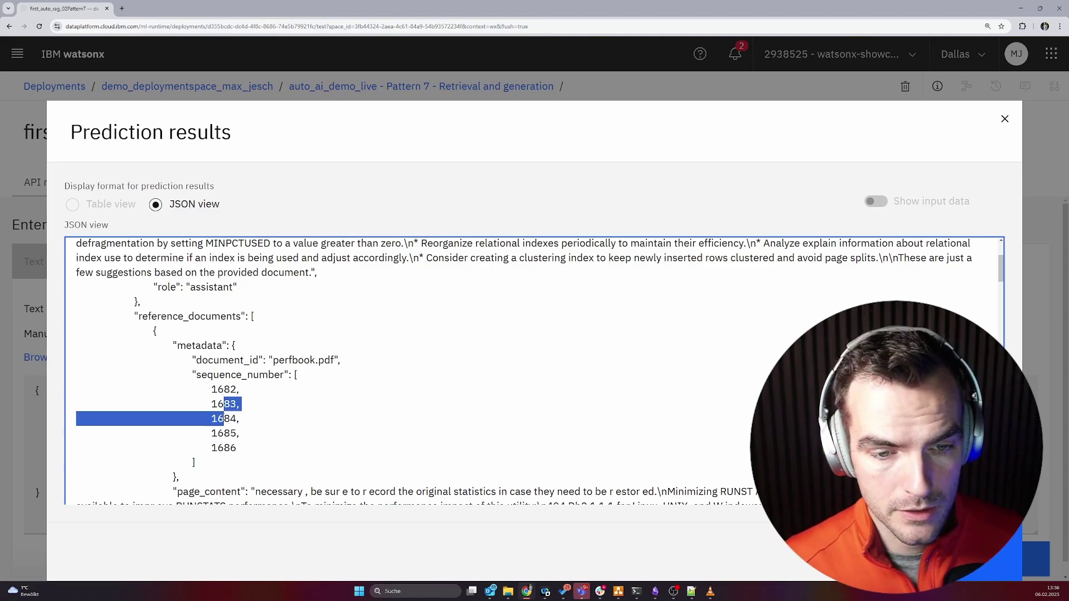
pyautogui.click(222, 419)
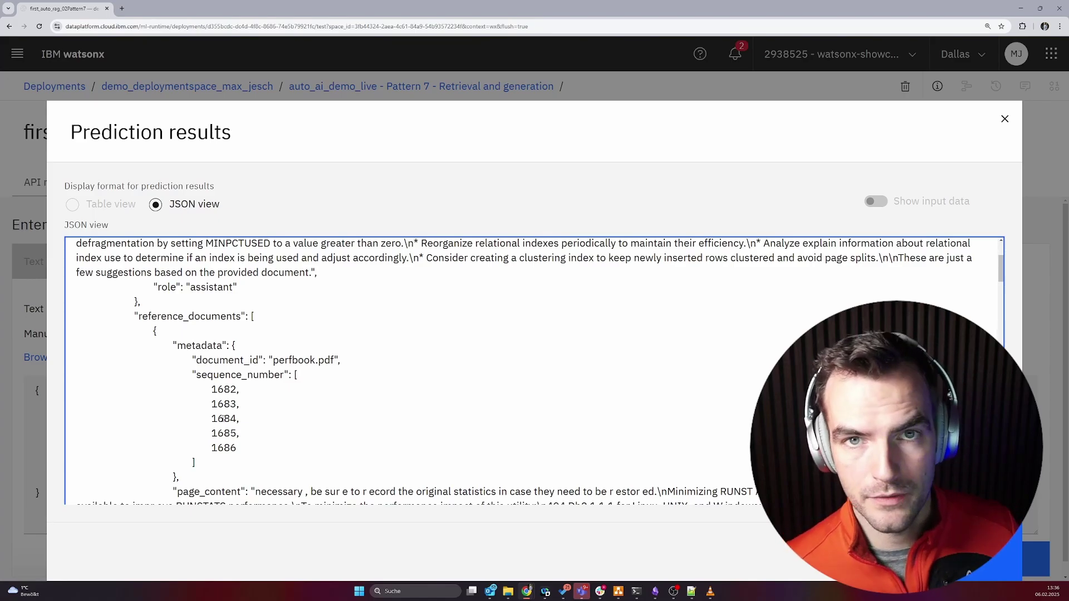
pyautogui.scroll(-1, 223, 419)
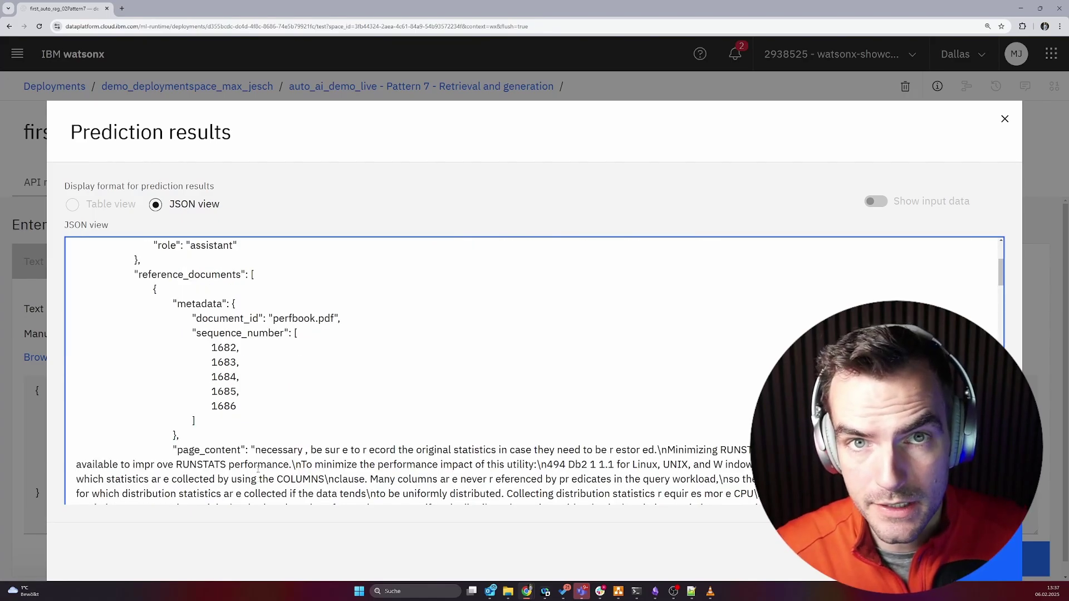
pyautogui.moveTo(181, 450); pyautogui.dragTo(178, 480)
pyautogui.scroll(-8, 223, 462)
pyautogui.click(226, 460)
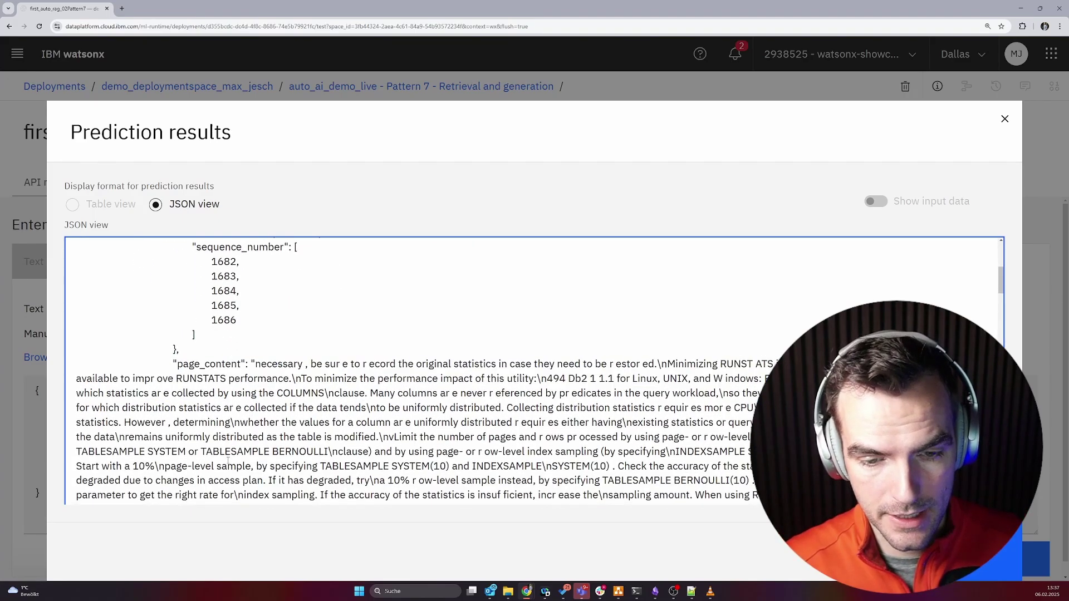
pyautogui.scroll(-5, 228, 460)
pyautogui.moveTo(1001, 328); pyautogui.dragTo(1001, 245)
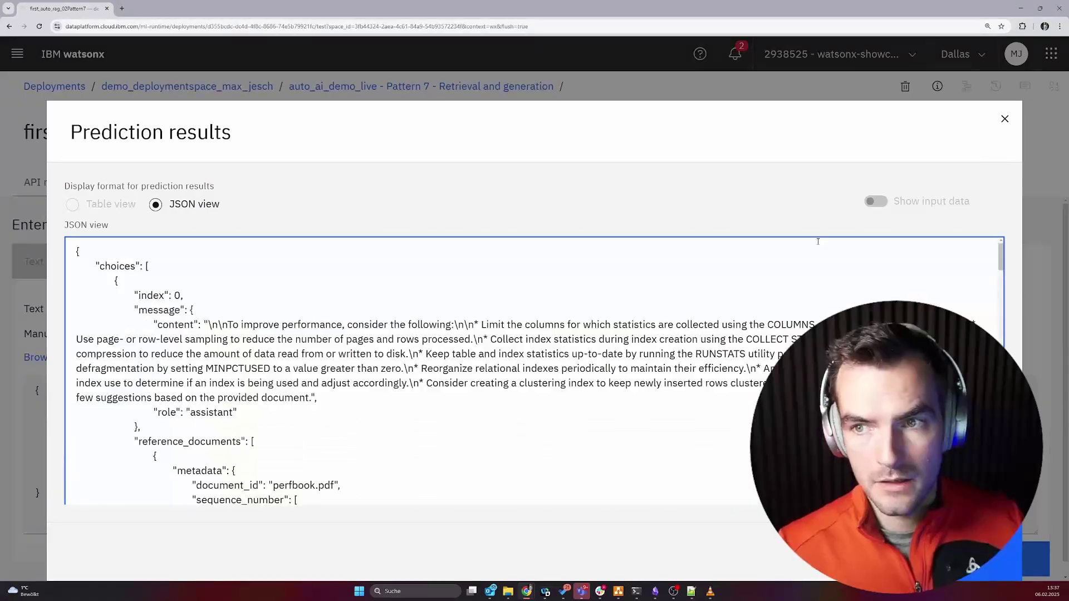
pyautogui.click(1005, 120)
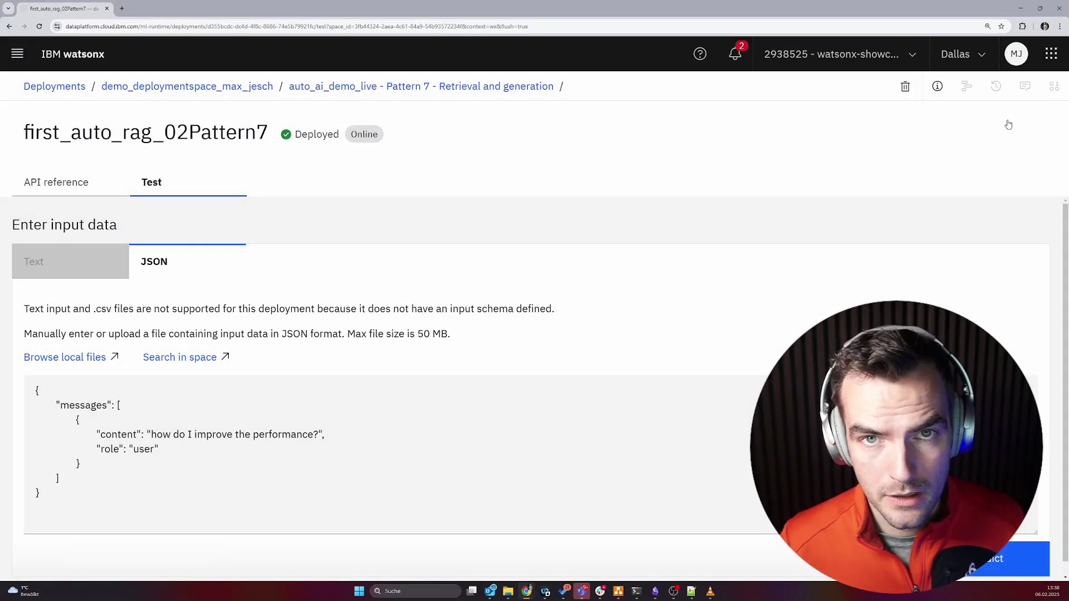